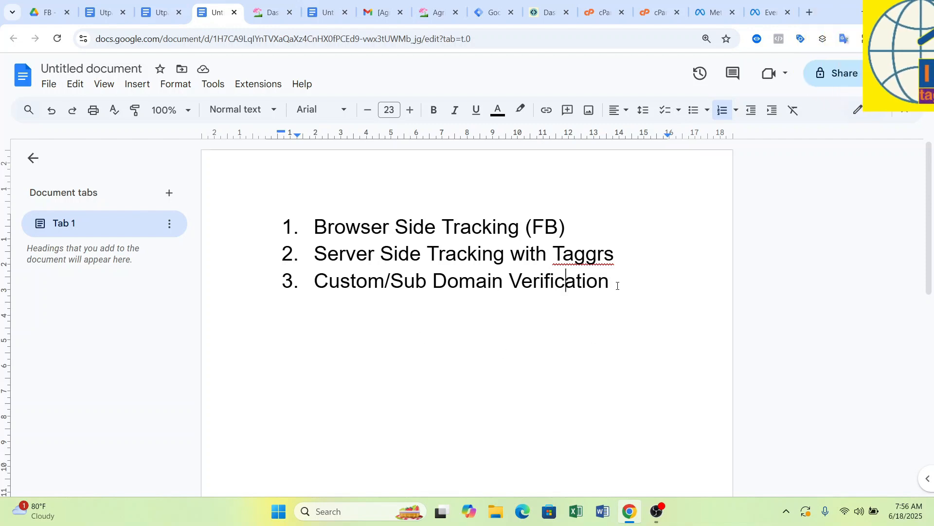
drag(518, 282, 362, 285)
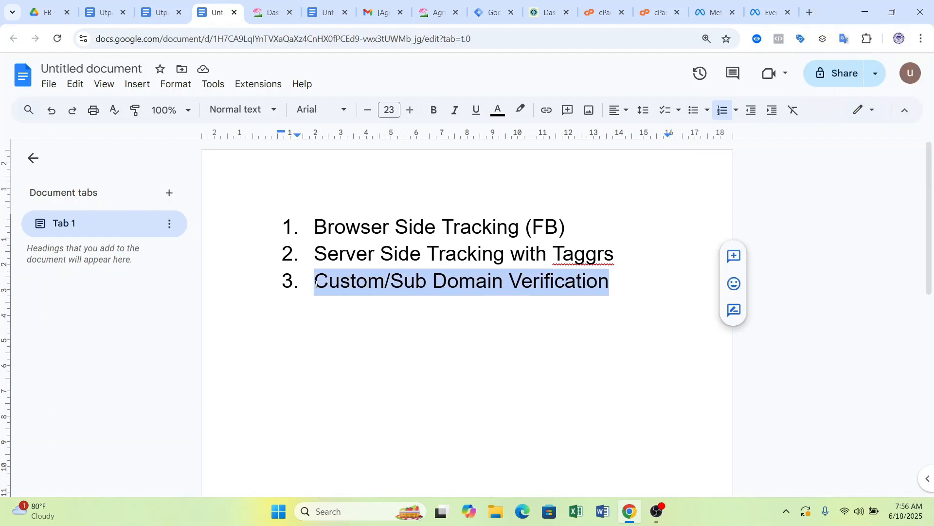
click(400, 289)
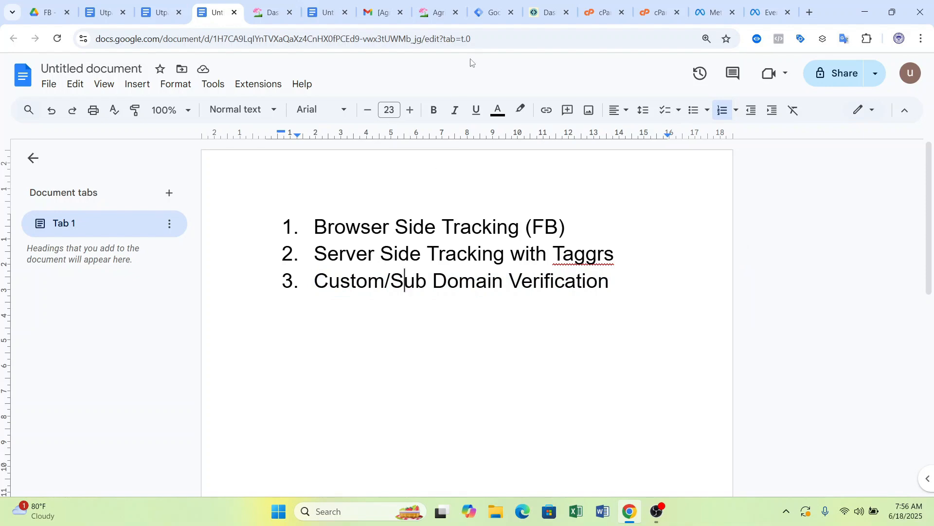
Switch to Google Tag Manager, open the agriaquabd (Browser Side) container and review its workspace overview.
click(484, 14)
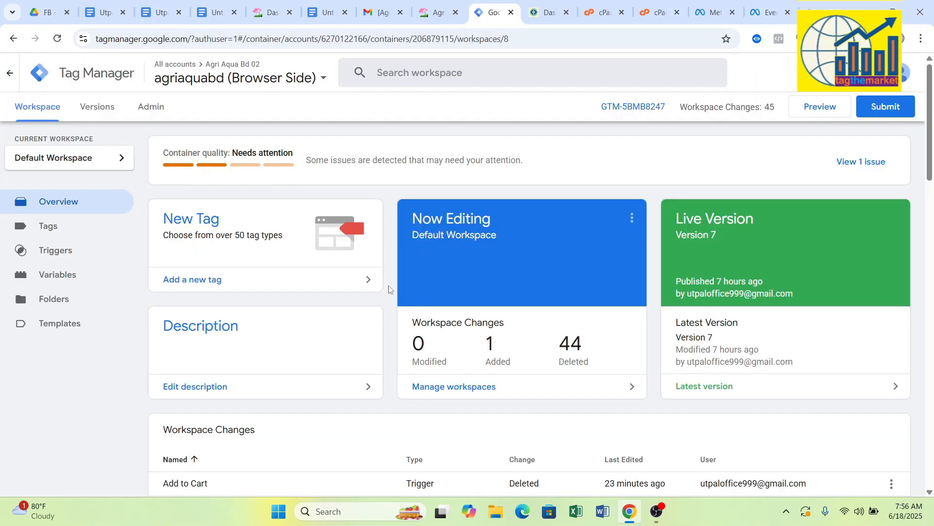
scroll(388, 277, down, 2)
scroll(387, 276, up, 2)
click(265, 79)
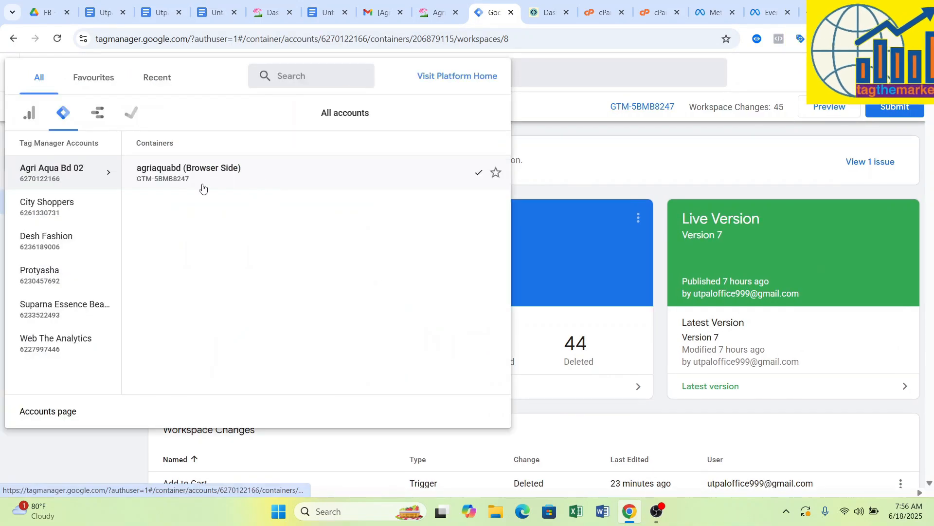
click(225, 179)
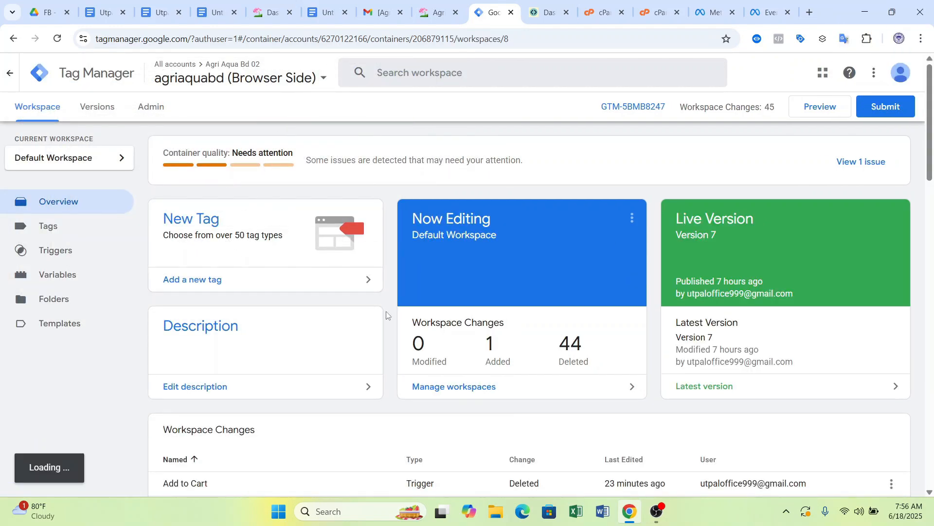
scroll(387, 315, down, 5)
scroll(384, 316, up, 5)
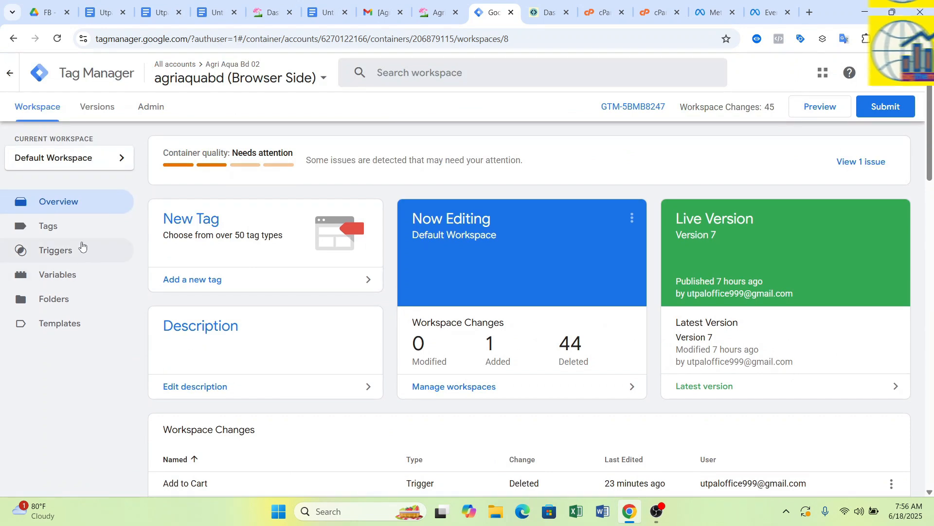
Check the tags, triggers and variables of the agriaquabd (Browser Side) container.
click(74, 229)
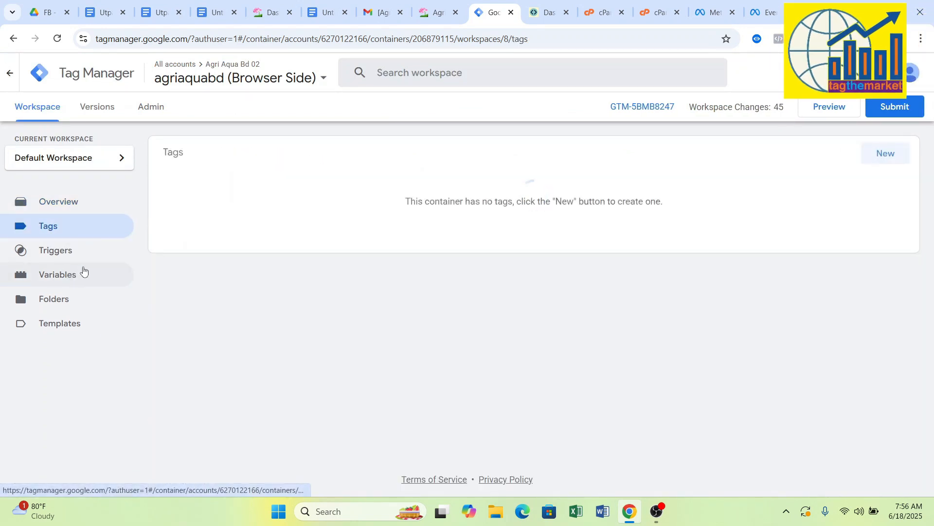
click(84, 254)
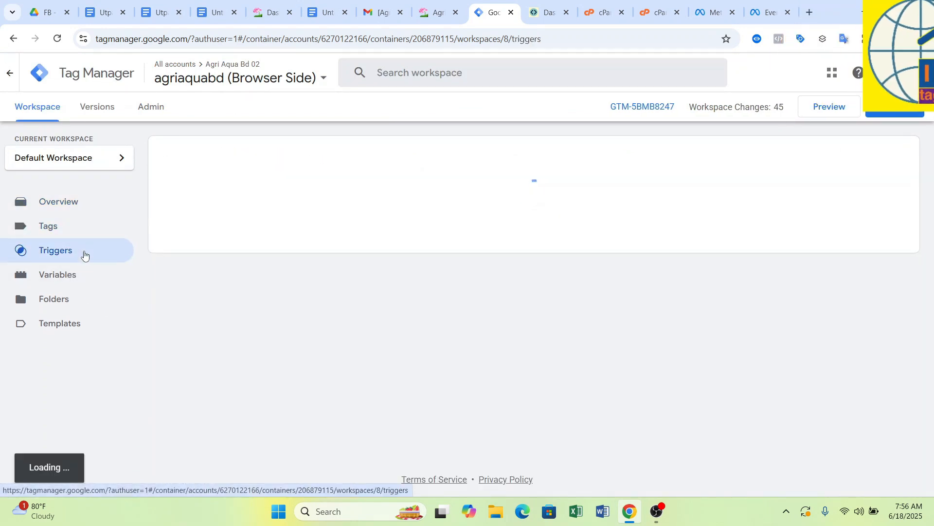
click(83, 235)
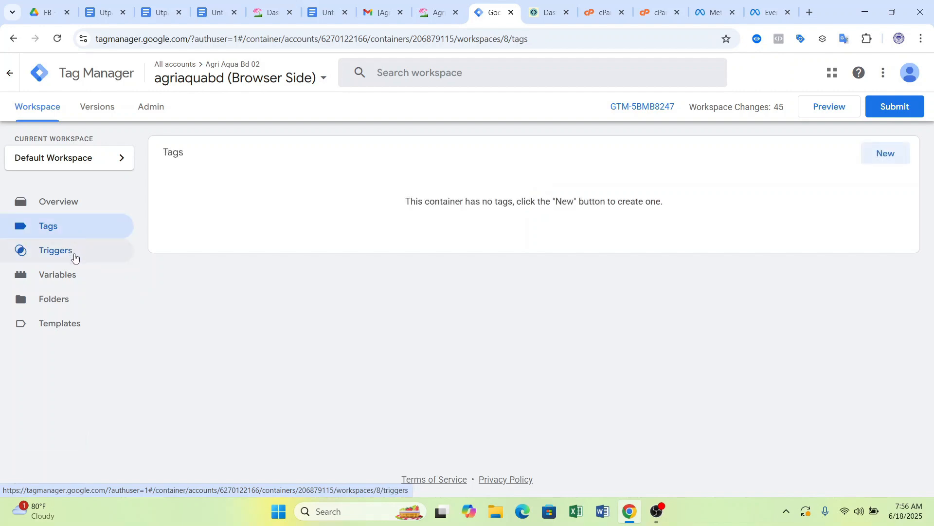
click(74, 257)
click(73, 229)
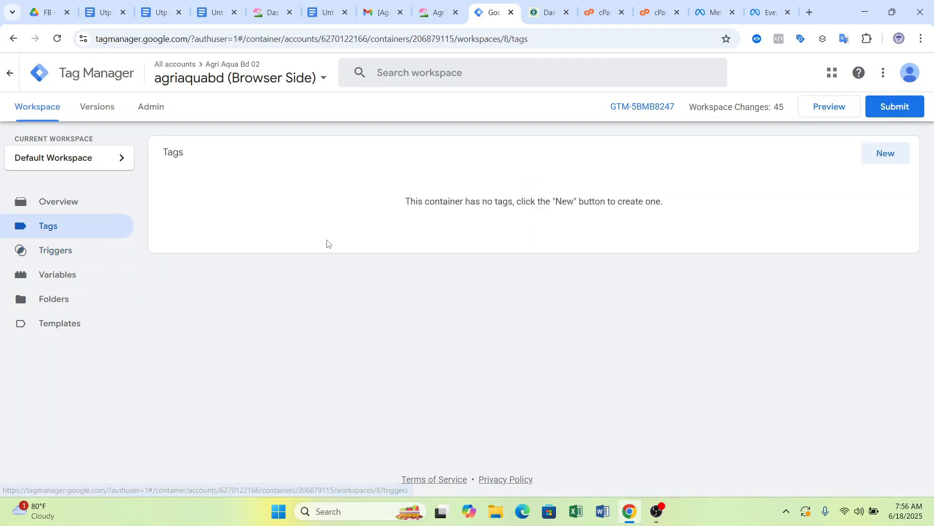
click(68, 256)
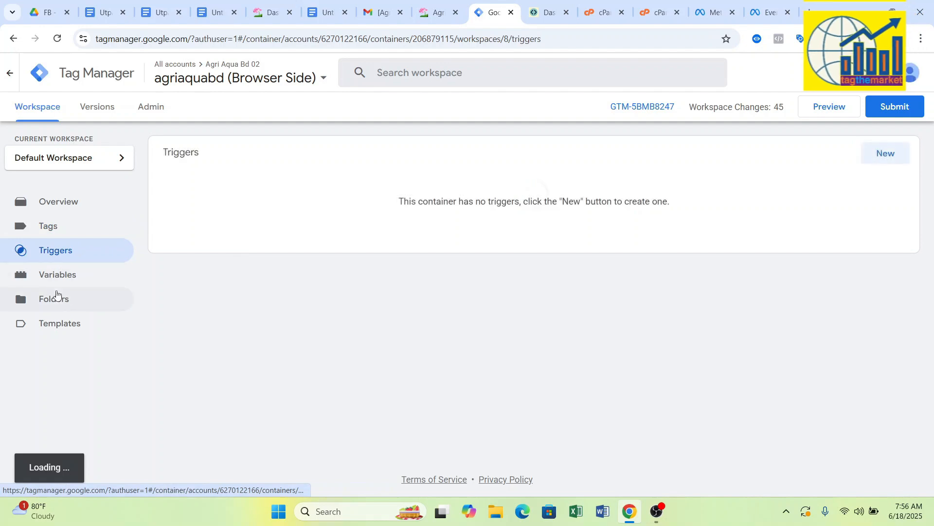
click(74, 278)
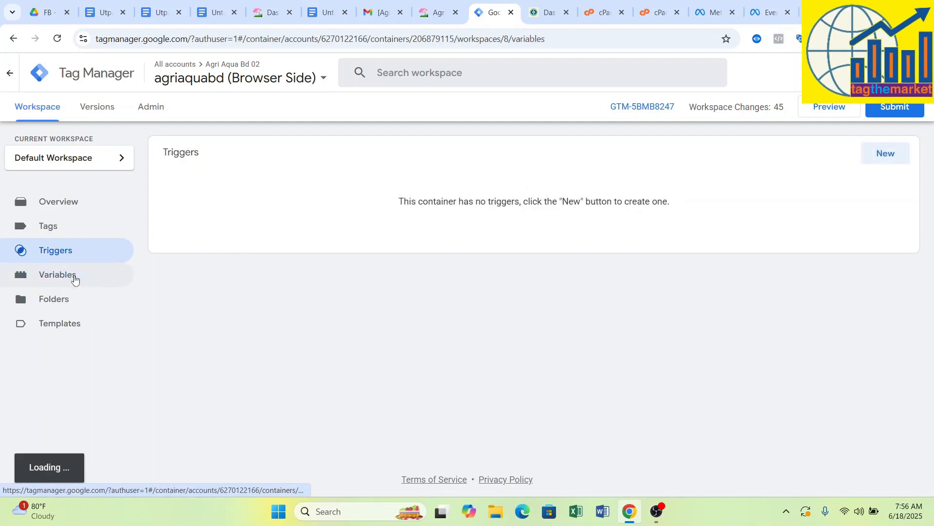
click(84, 232)
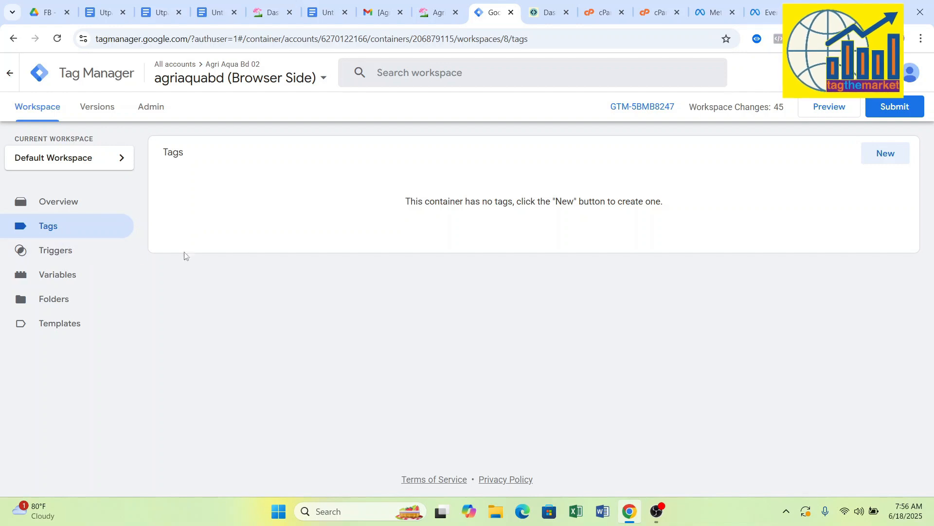
Create a container named "agriaquabd SS" in the Agri Aqua Bd 02 account with Server as its target platform.
click(160, 108)
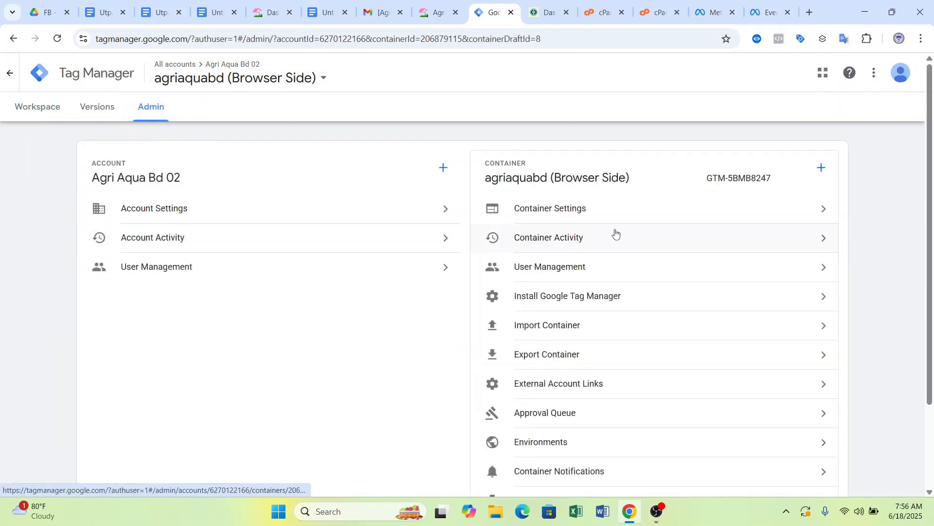
click(820, 169)
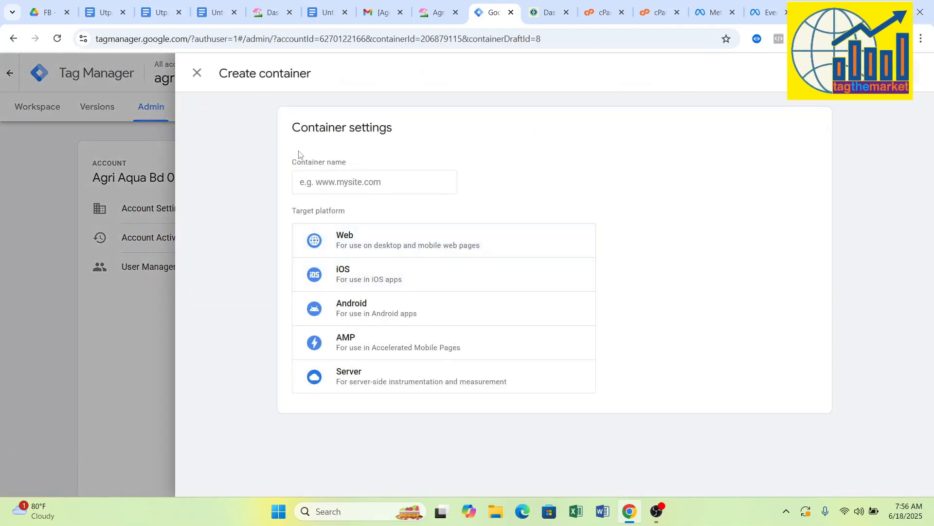
click(337, 184)
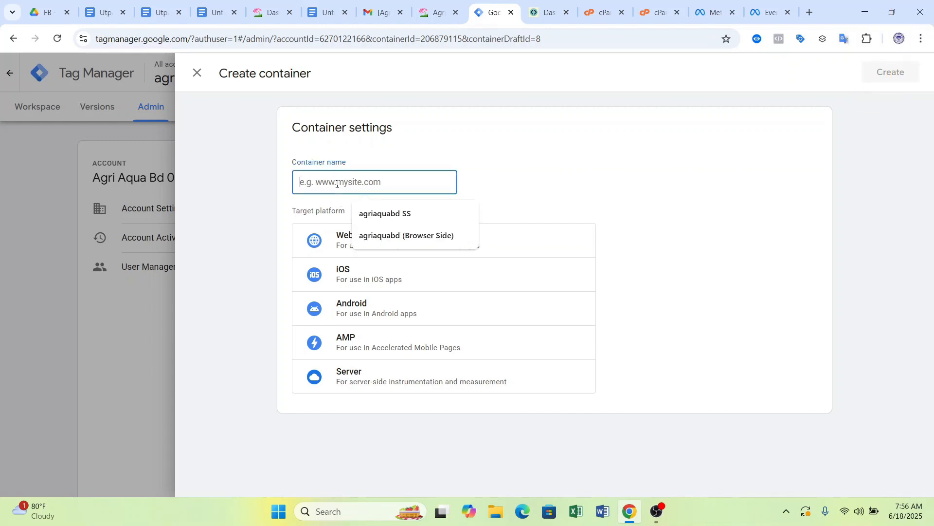
key(Down)
key(Down)
key(Return)
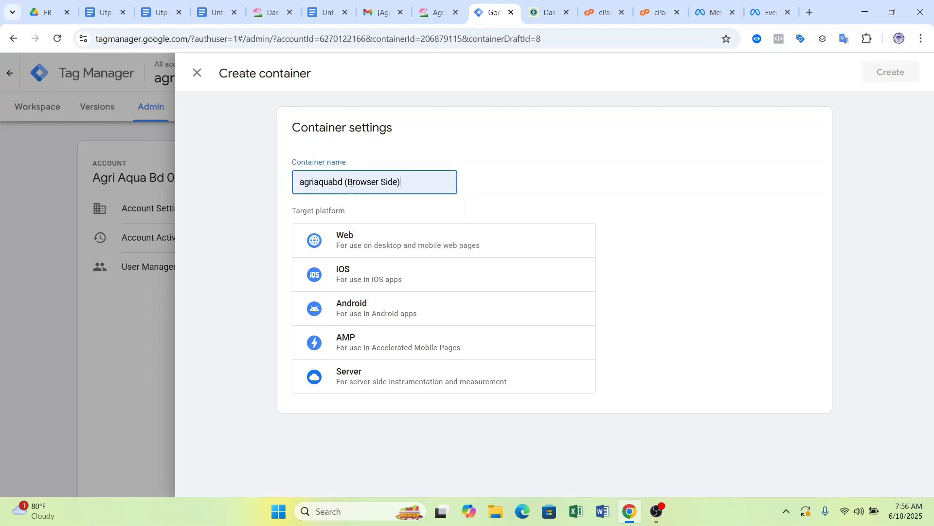
key(BackSpace)
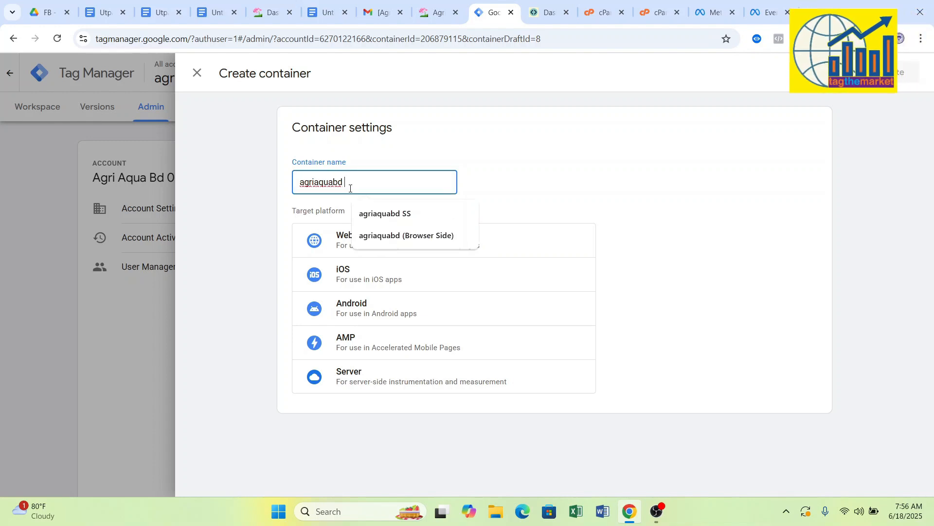
text(SS)
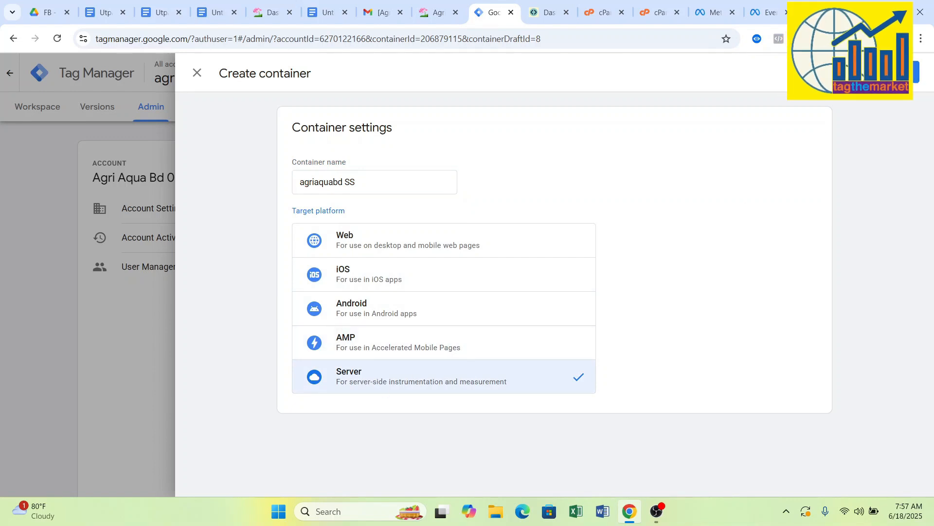
click(912, 72)
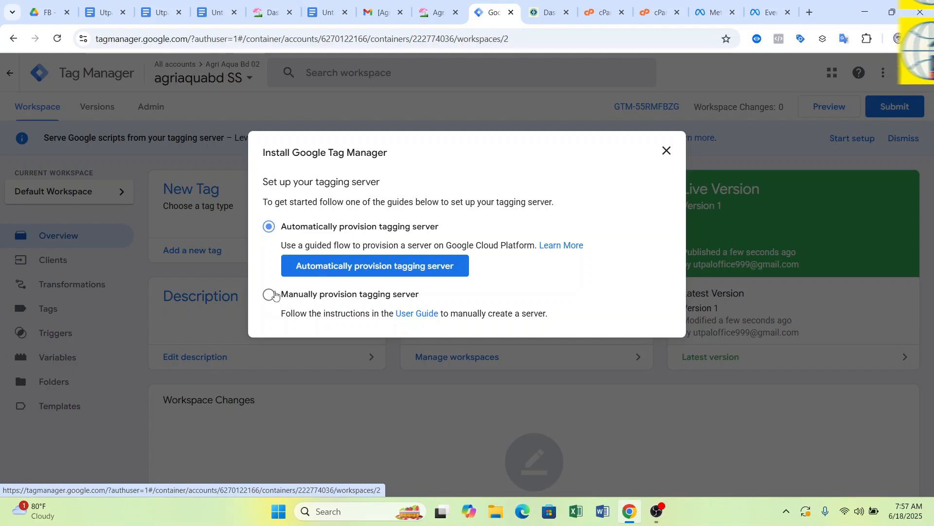
Choose manual provisioning of the tagging server, copy the container config and close the installation dialog.
click(269, 296)
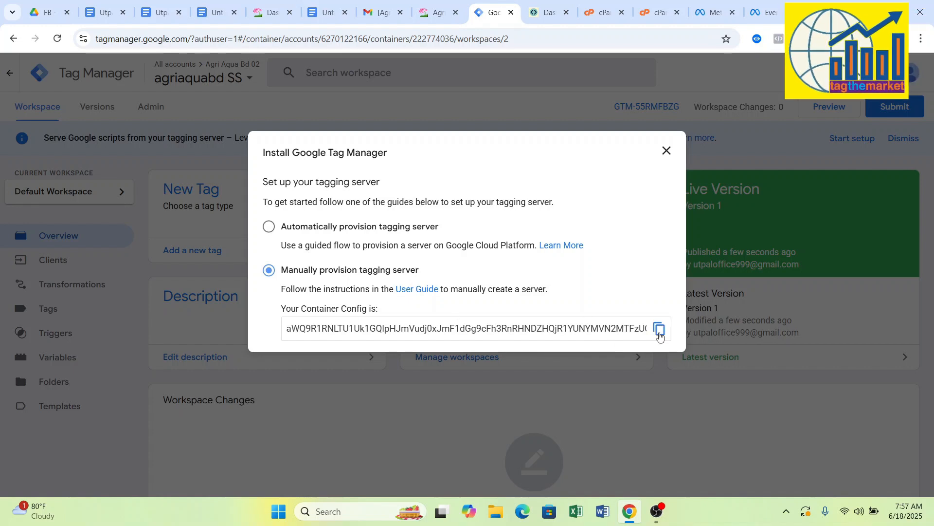
click(659, 329)
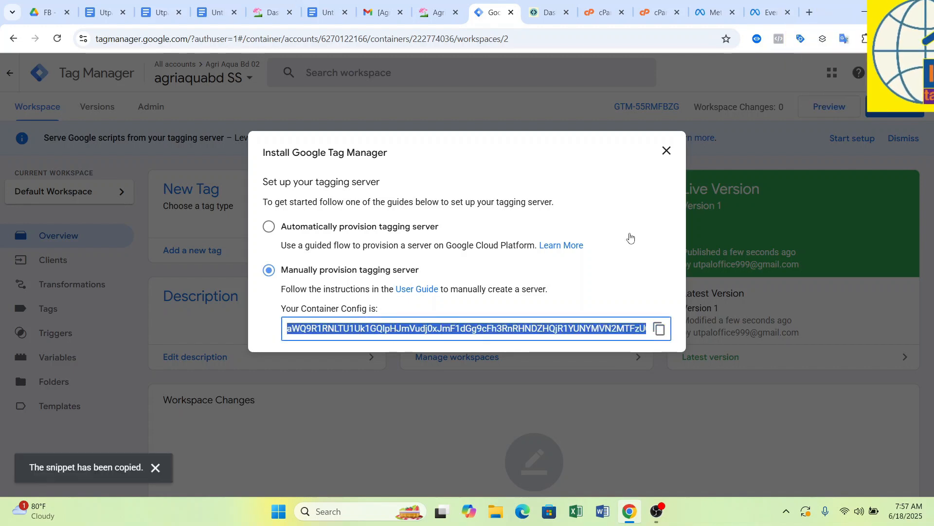
click(666, 150)
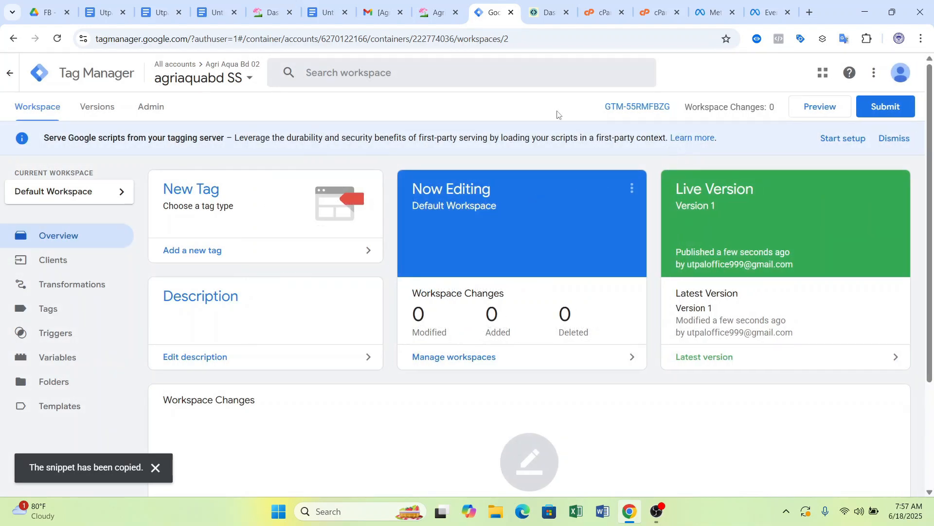
Switch to the TAGGRS dashboard and start a new container with agriaquabd.com as the company name.
click(548, 13)
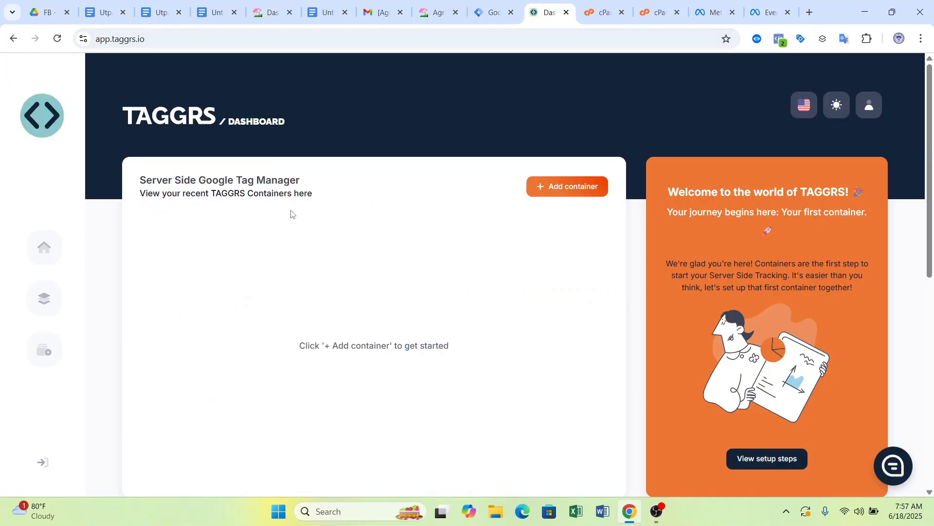
scroll(380, 258, down, 4)
scroll(365, 240, up, 4)
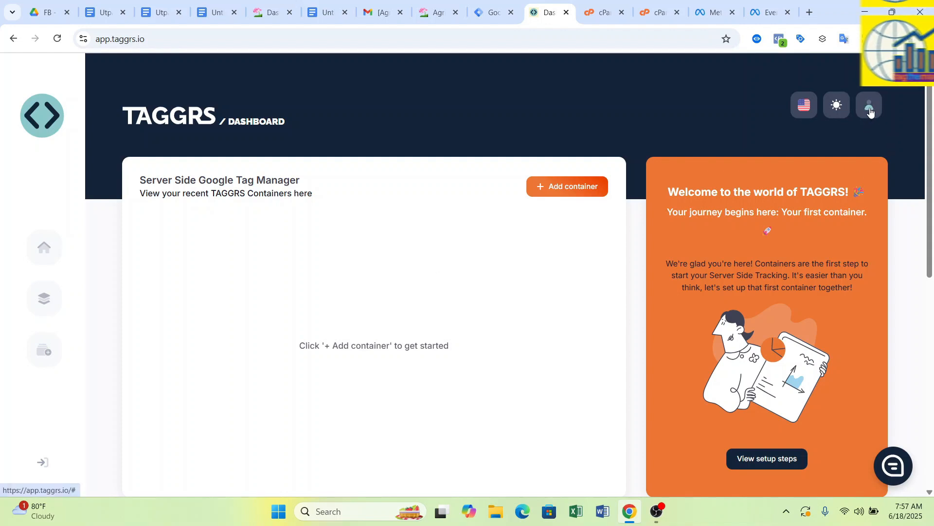
click(566, 189)
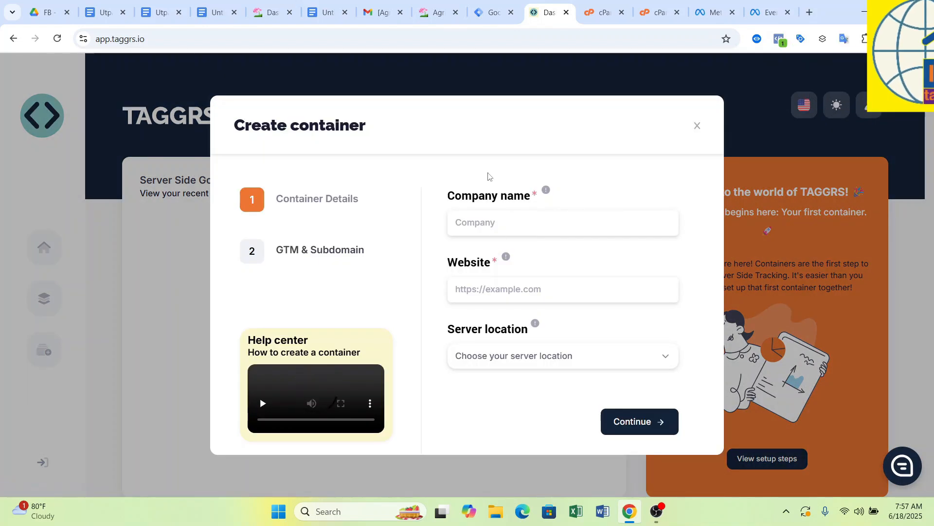
click(497, 225)
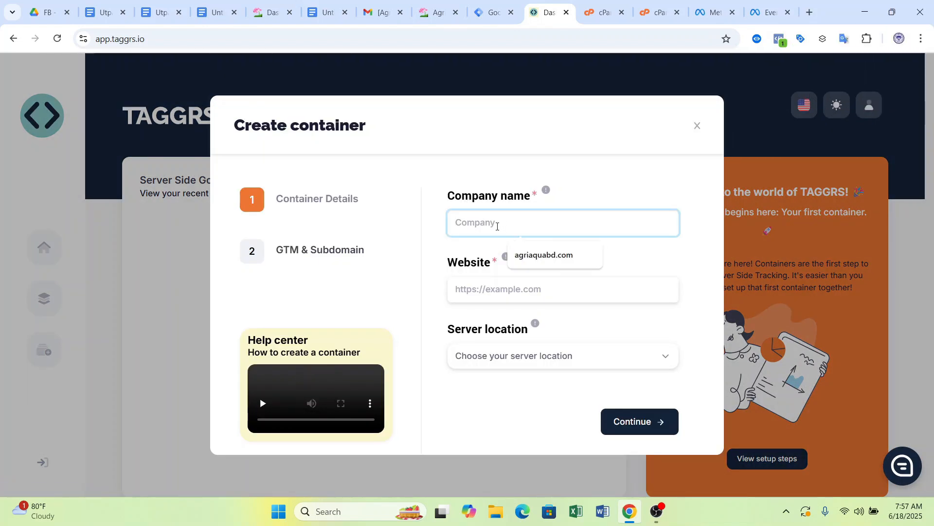
key(Down)
key(Return)
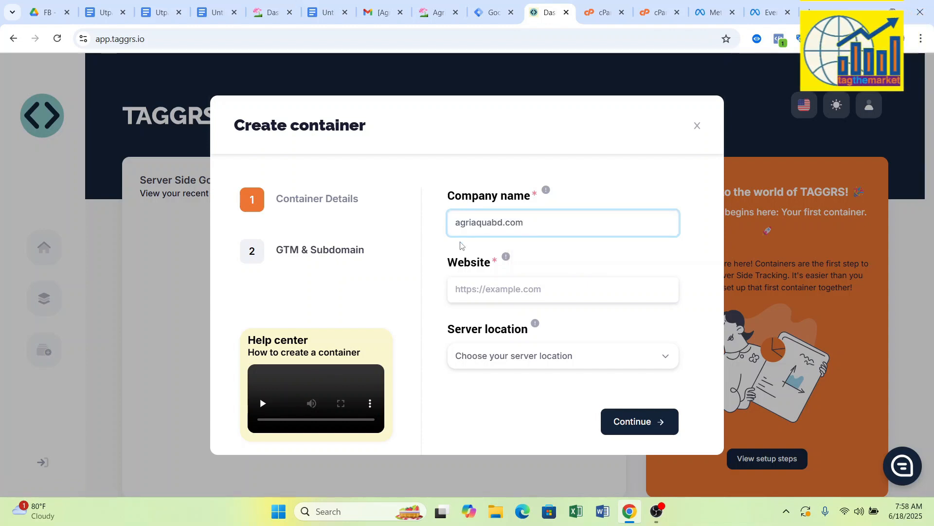
click(436, 12)
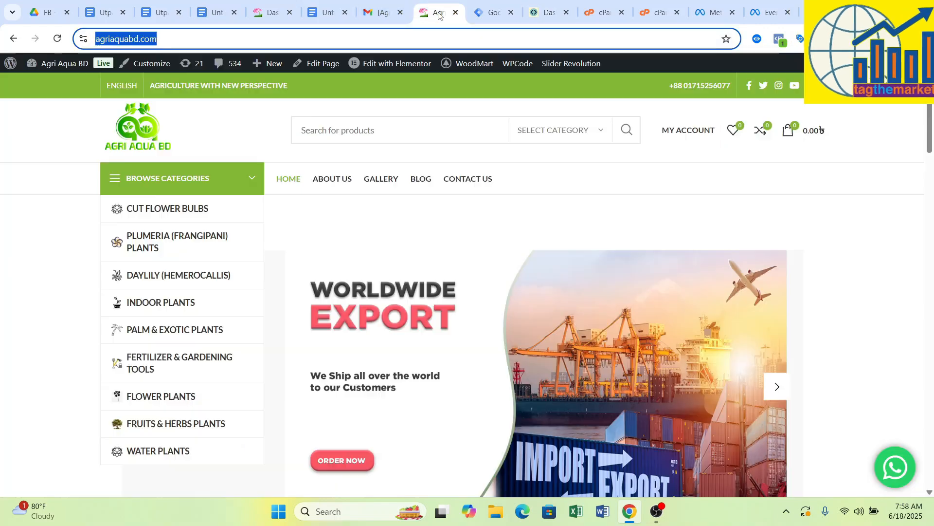
right_click(138, 38)
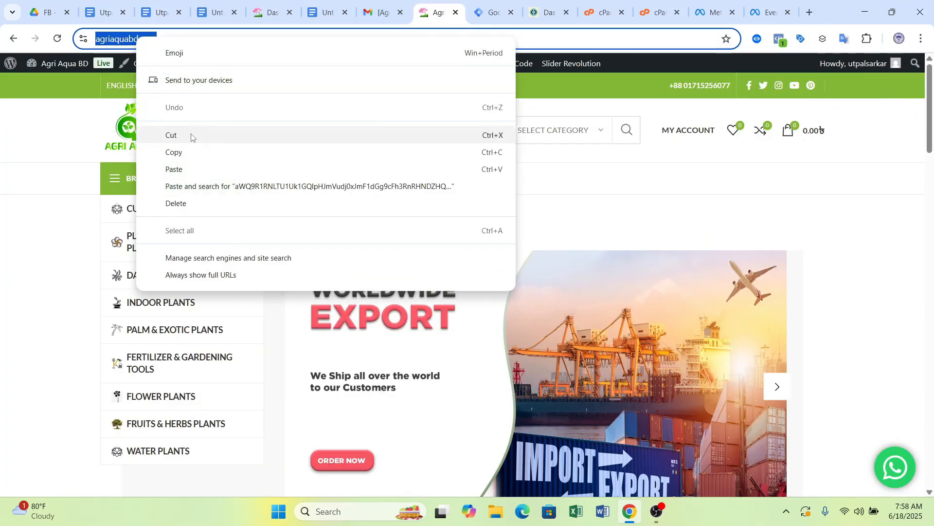
click(194, 152)
click(545, 14)
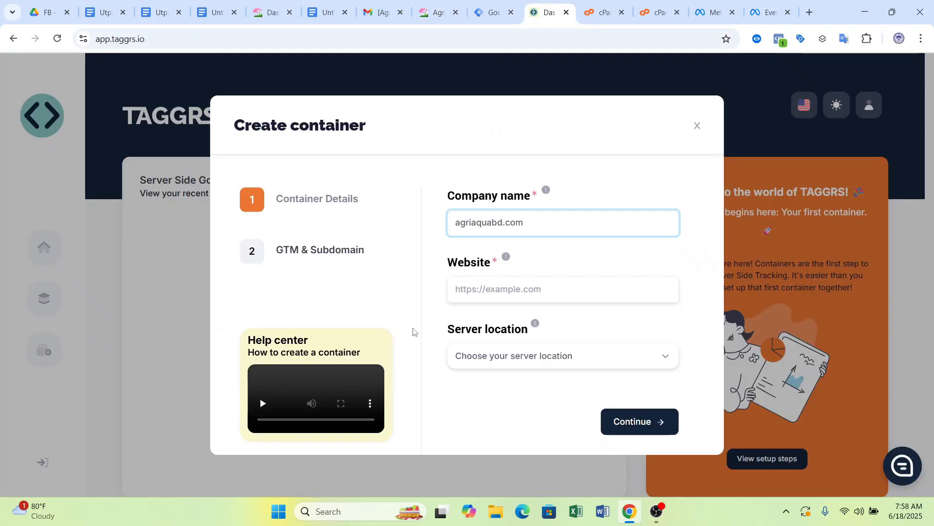
click(464, 289)
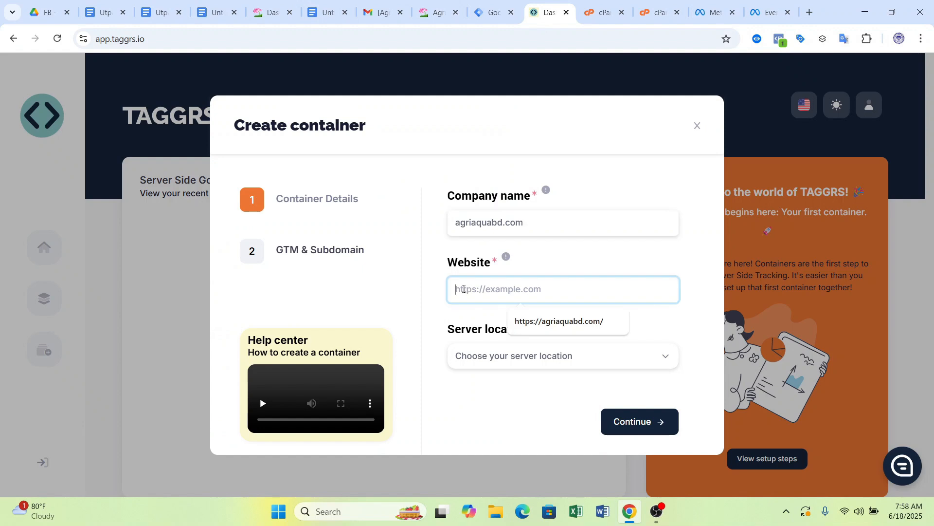
click(420, 297)
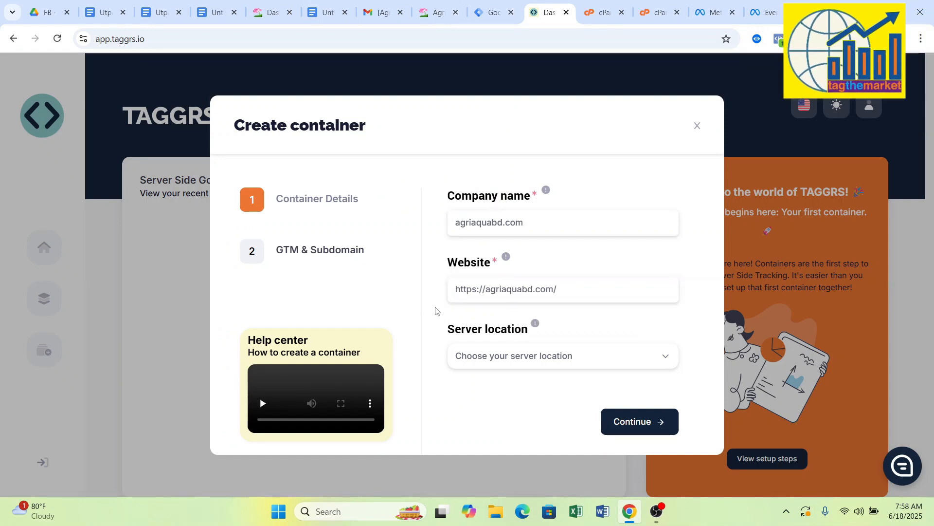
Set the TAGGRS container's server location to Singapore and continue to the GTM and subdomain stage.
click(497, 364)
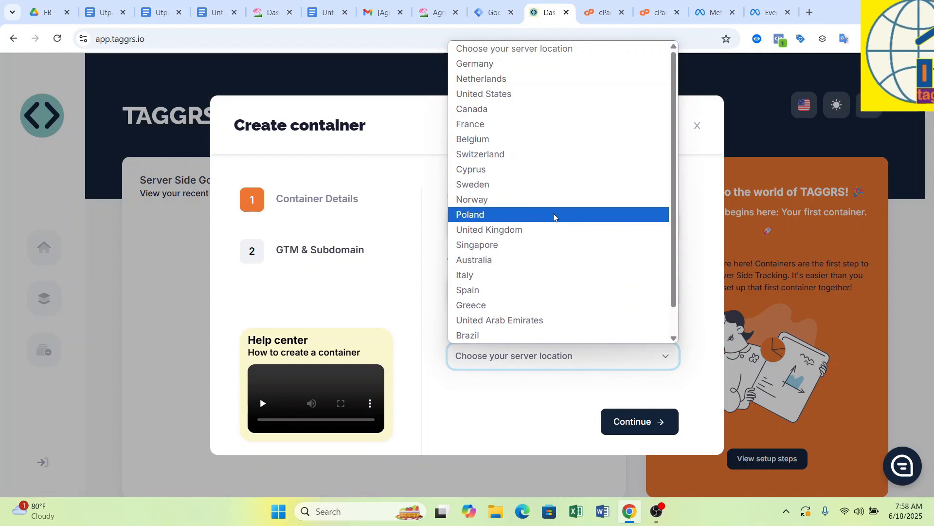
scroll(538, 213, down, 1)
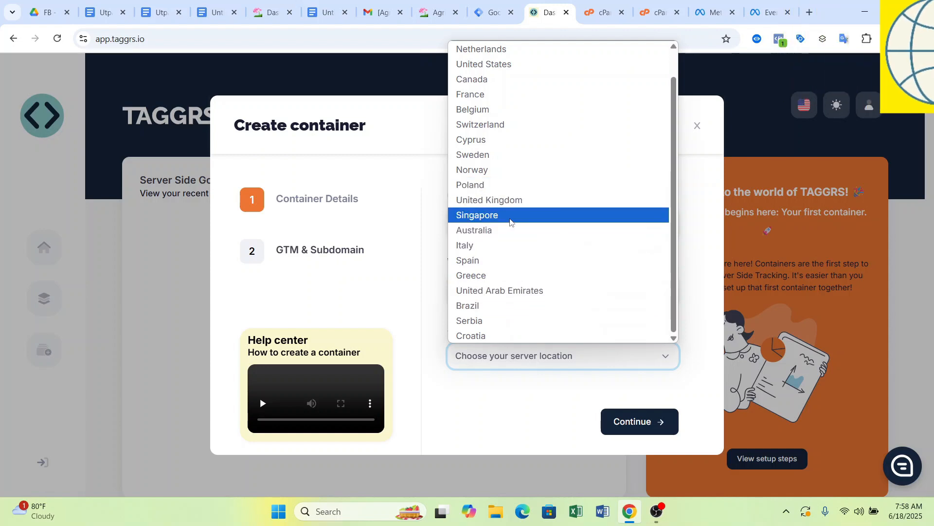
click(511, 216)
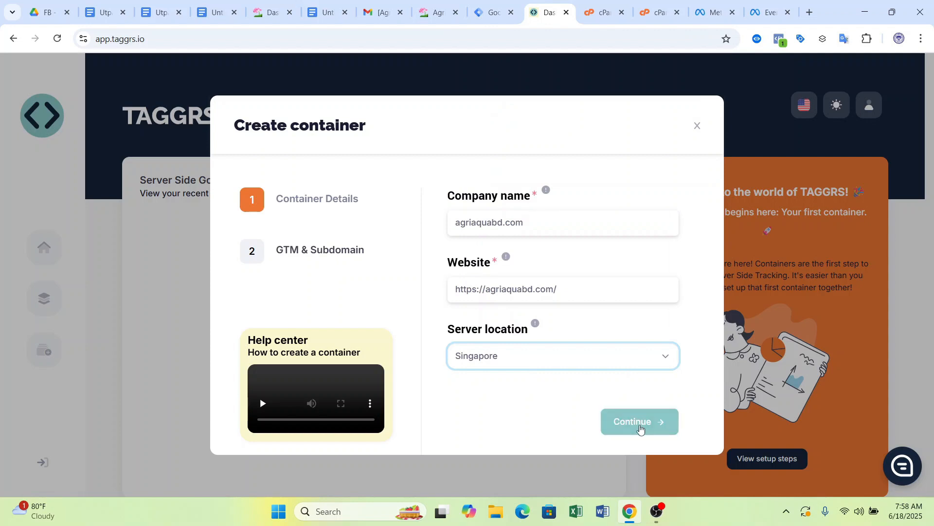
click(640, 422)
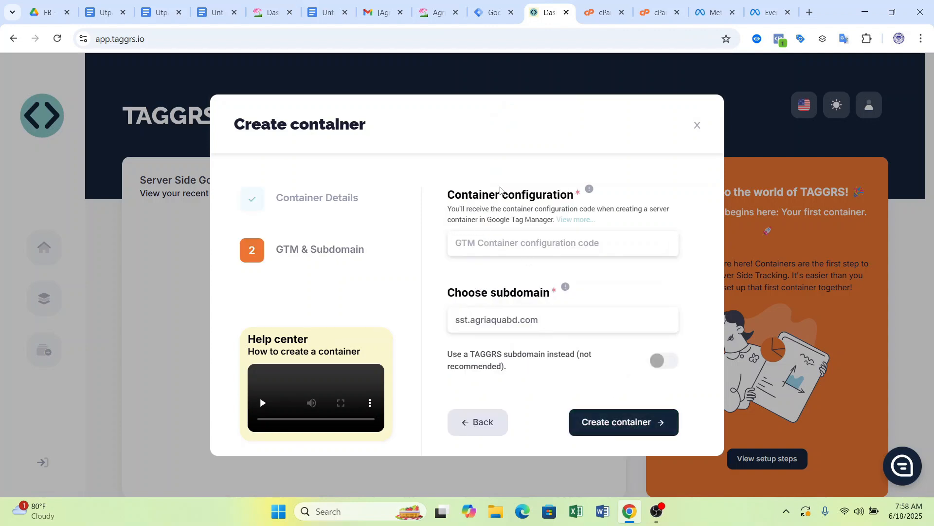
Return to the agriaquabd SS container in Tag Manager and copy its container config for a manually provisioned tagging server.
click(482, 245)
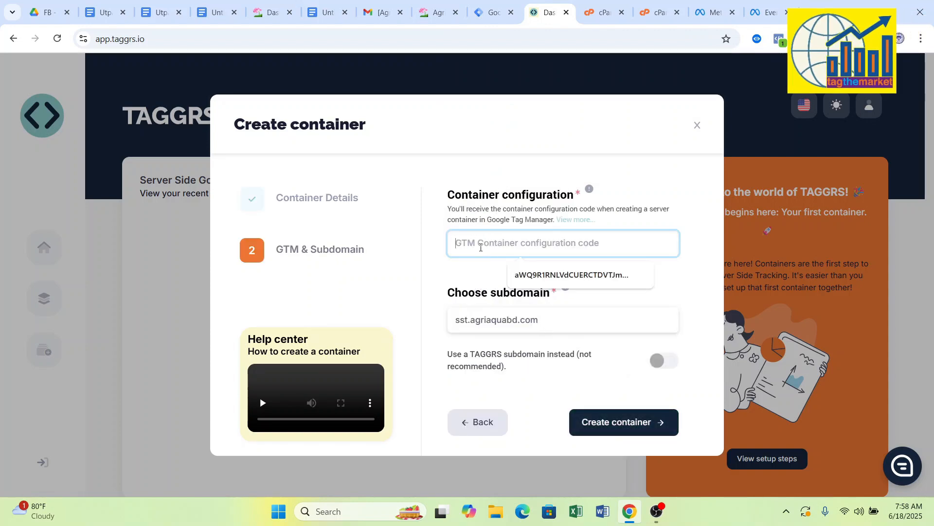
click(461, 210)
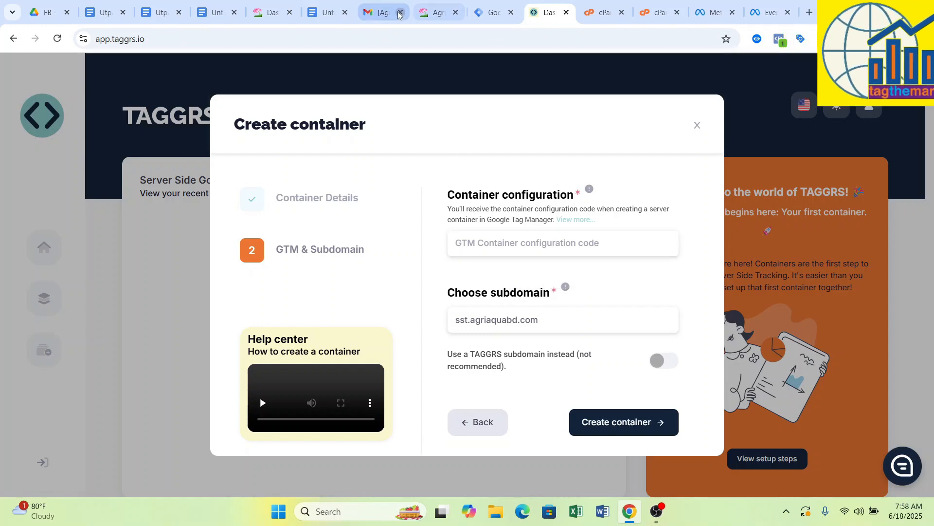
click(479, 15)
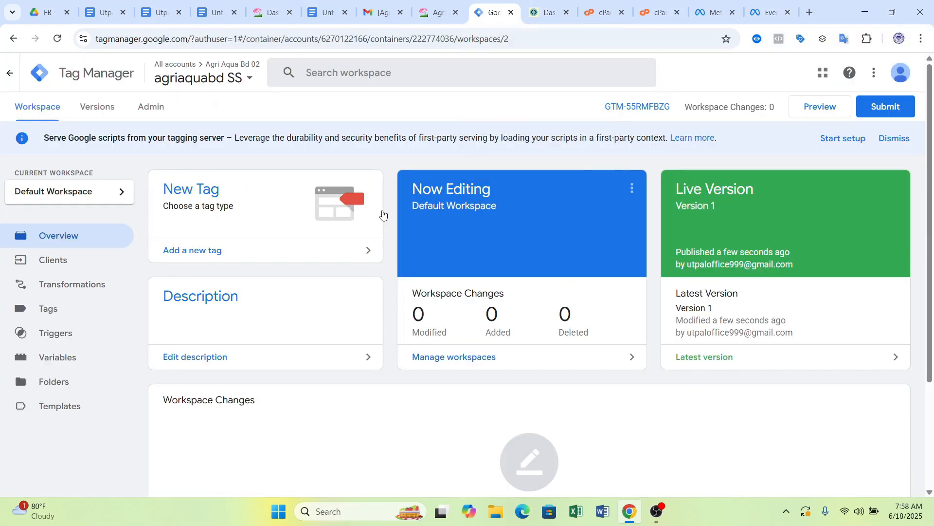
click(630, 110)
click(340, 227)
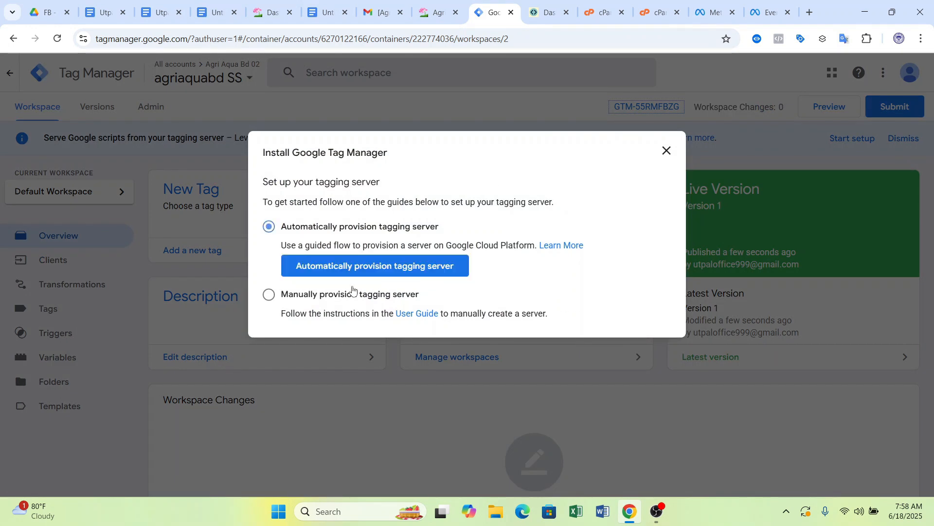
click(284, 298)
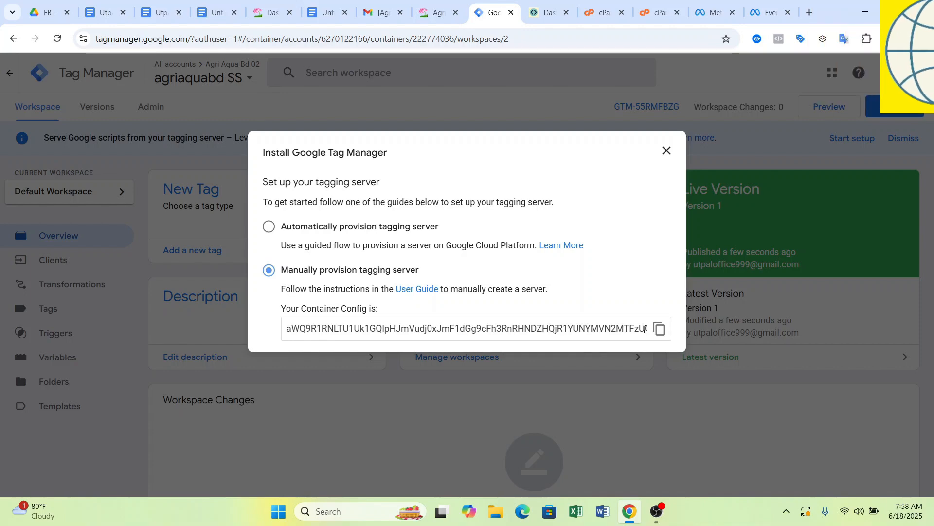
click(658, 330)
click(666, 151)
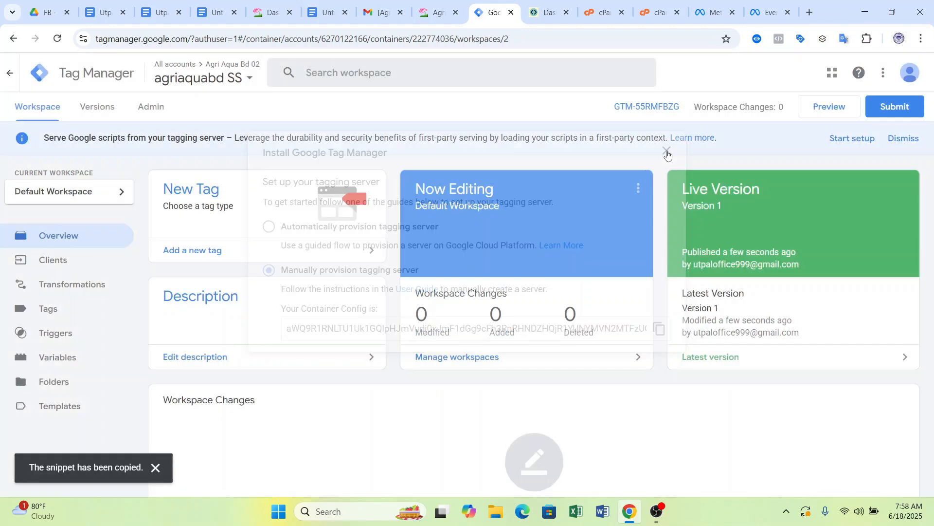
Switch back to TAGGRS and paste the copied container configuration code into the new container's setup.
click(543, 16)
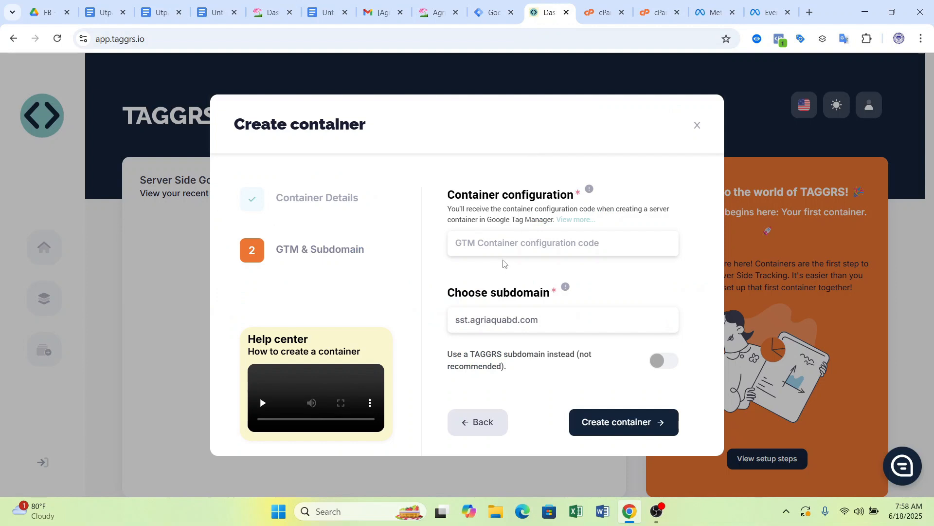
click(507, 246)
key(ctrl+v)
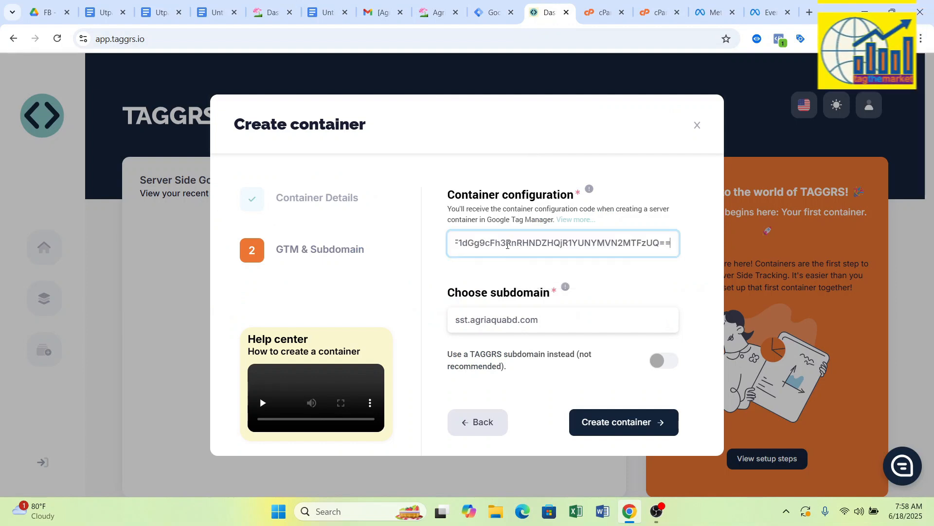
click(431, 259)
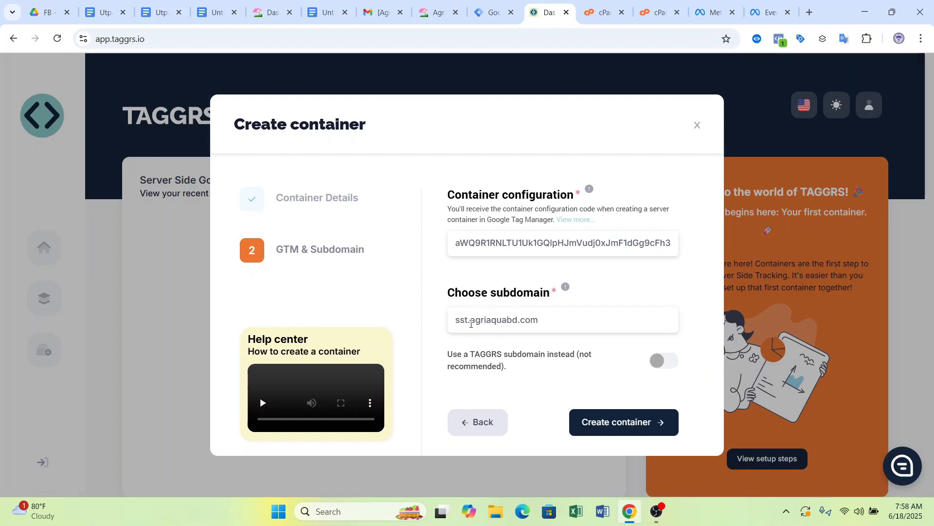
Choose to use a TAGGRS subdomain instead of a custom one and create the container.
click(472, 325)
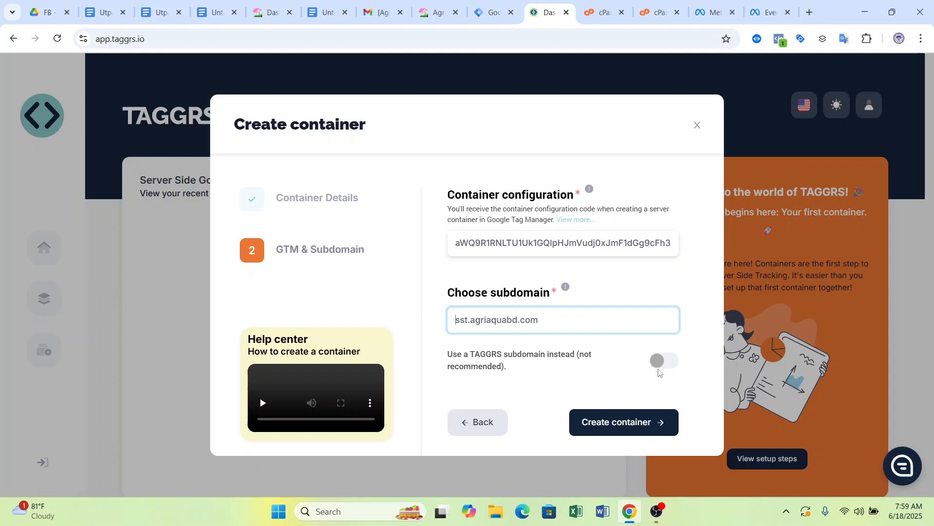
click(657, 360)
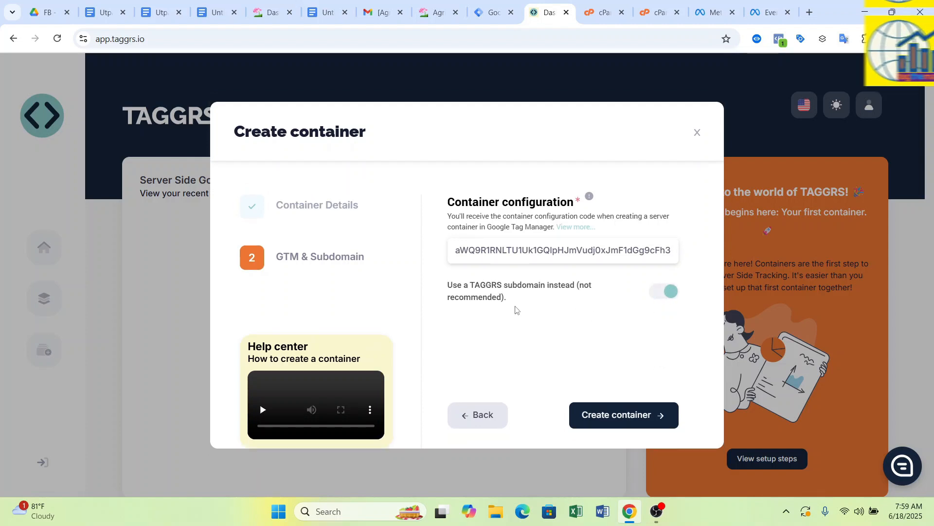
click(609, 415)
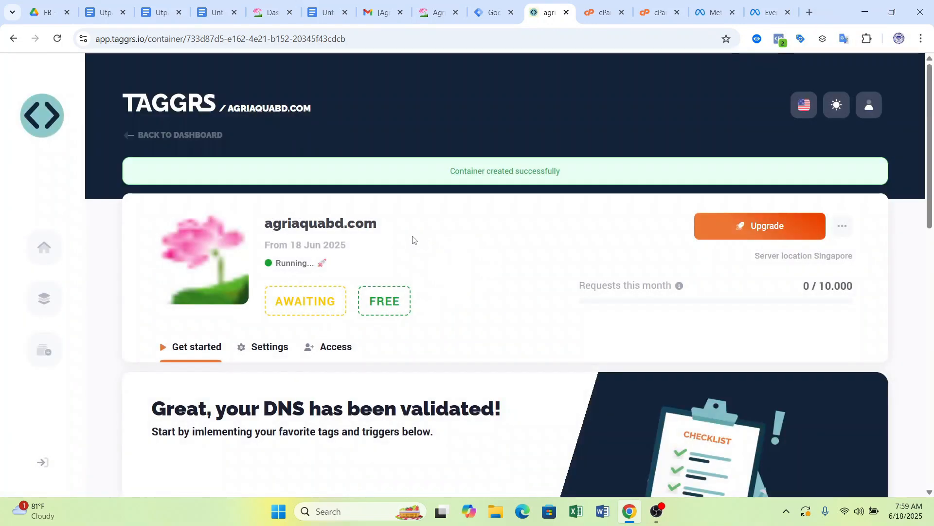
Look over the new container's start page, then open its settings and examine the assigned subdomain.
scroll(425, 264, down, 5)
scroll(425, 263, up, 5)
scroll(443, 261, down, 3)
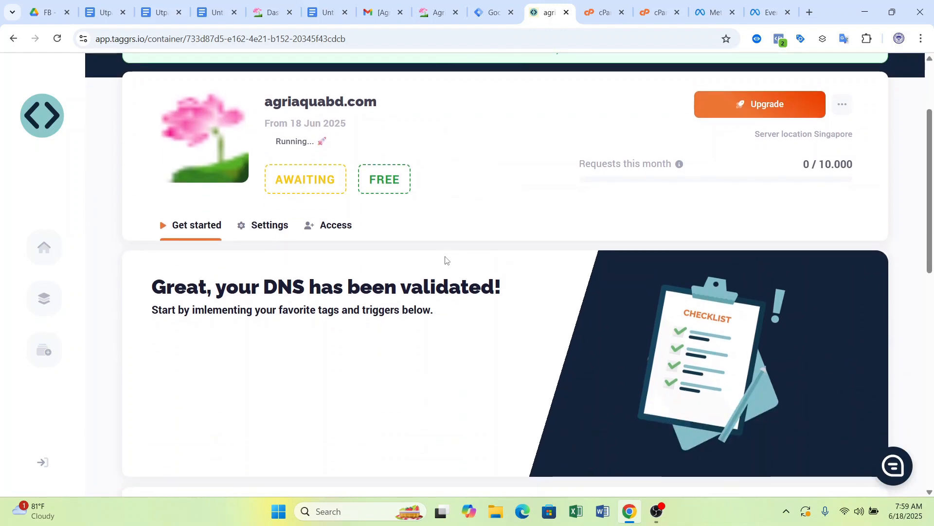
scroll(445, 261, up, 1)
scroll(445, 261, up, 1)
scroll(375, 250, down, 1)
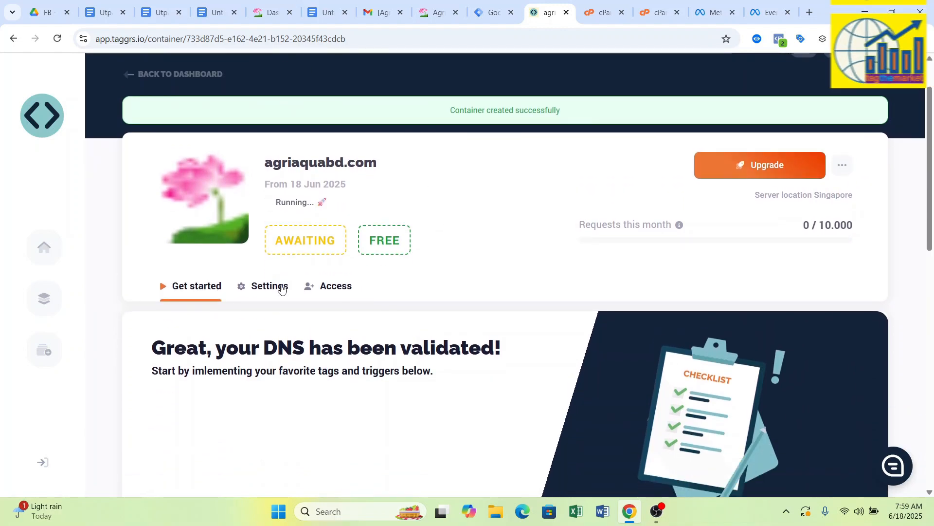
click(275, 288)
scroll(402, 253, down, 2)
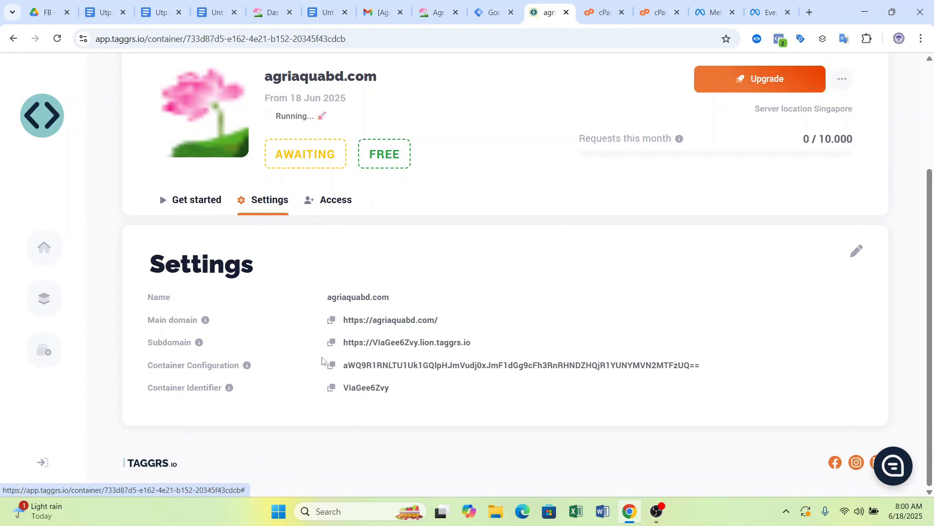
mouse_move(374, 344)
mouse_down()
mouse_move(478, 346)
mouse_move(365, 344)
mouse_up()
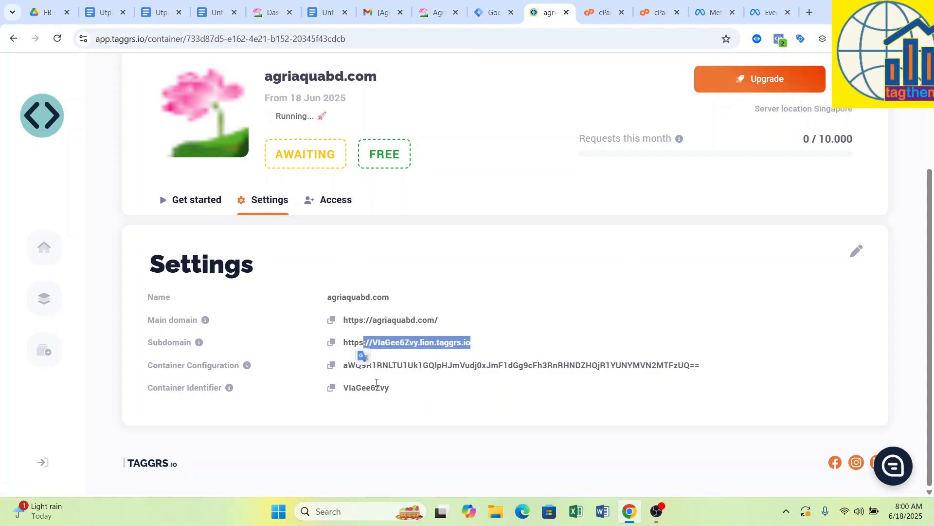
click(535, 312)
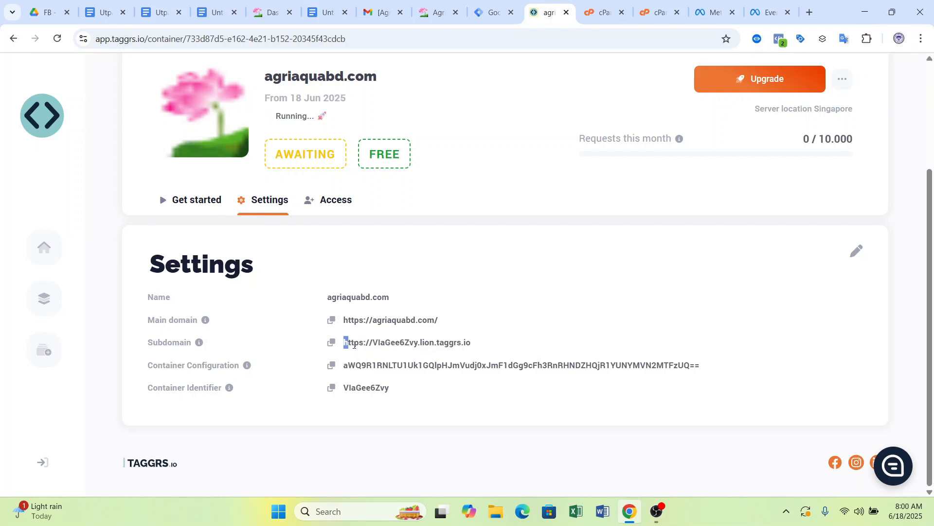
drag(354, 345, 467, 345)
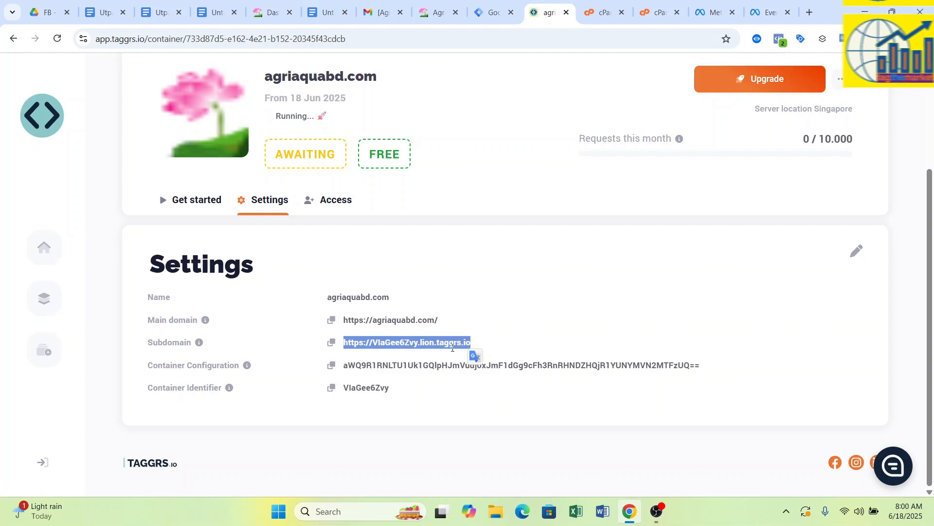
click(420, 343)
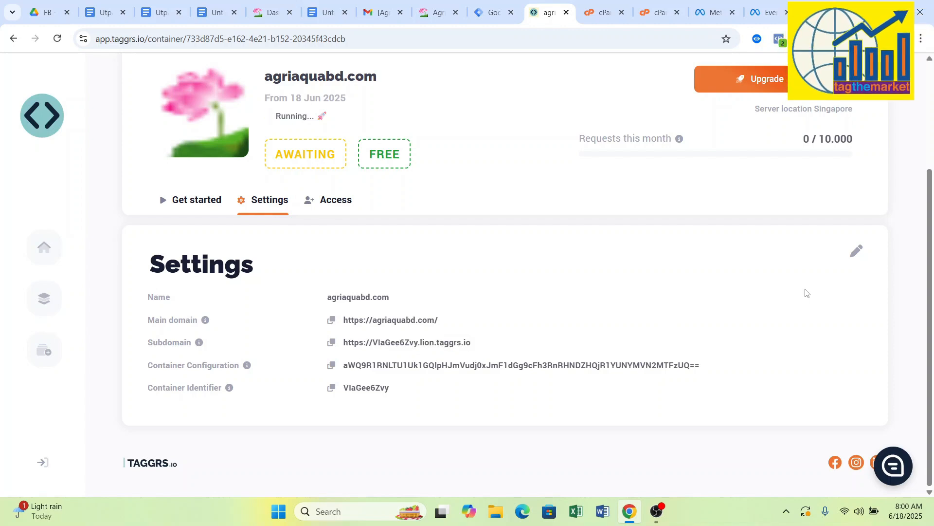
Change the container's subdomain to sst.agriaquabd.com, save the edit and agree to reinstall the container.
click(856, 252)
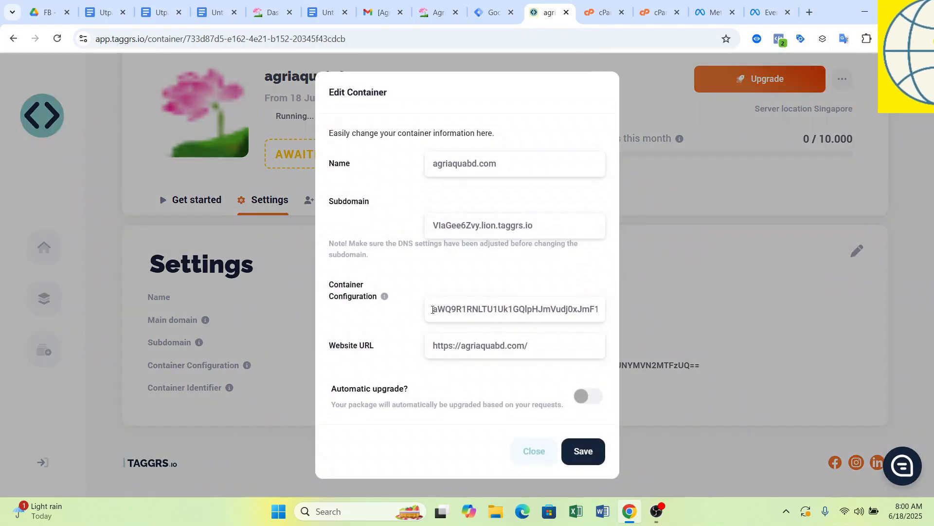
drag(549, 231, 444, 237)
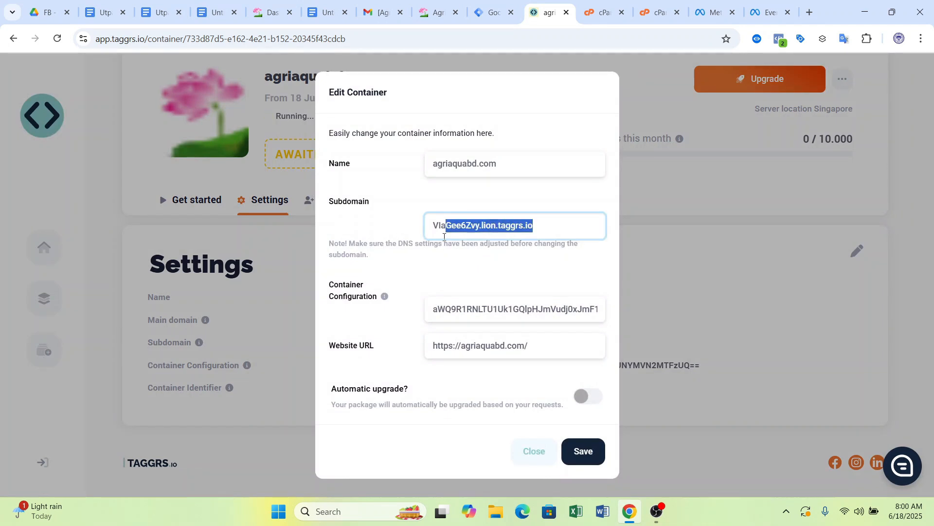
text(ss)
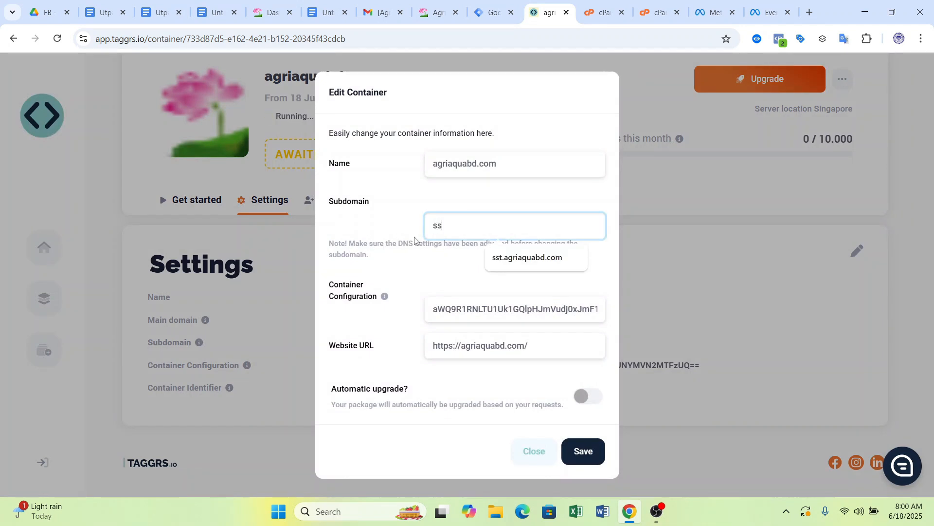
text(t)
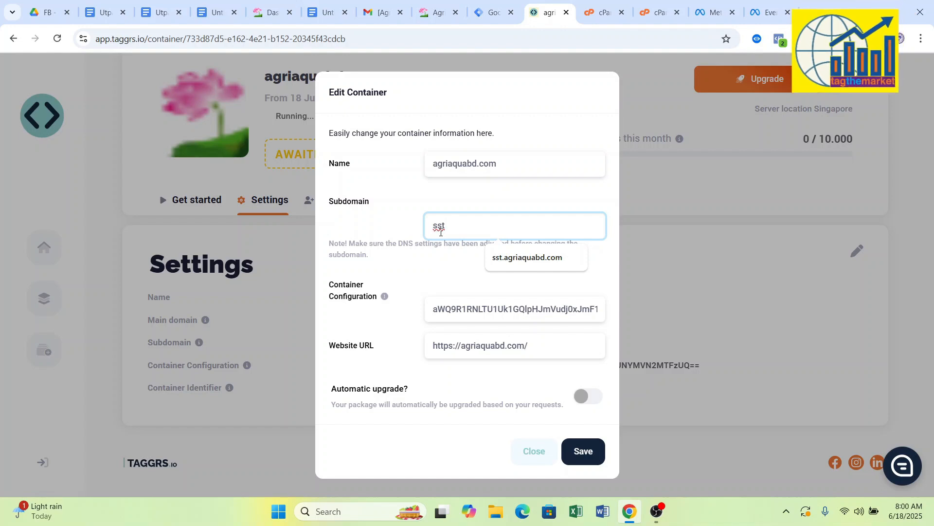
key(Down)
key(Return)
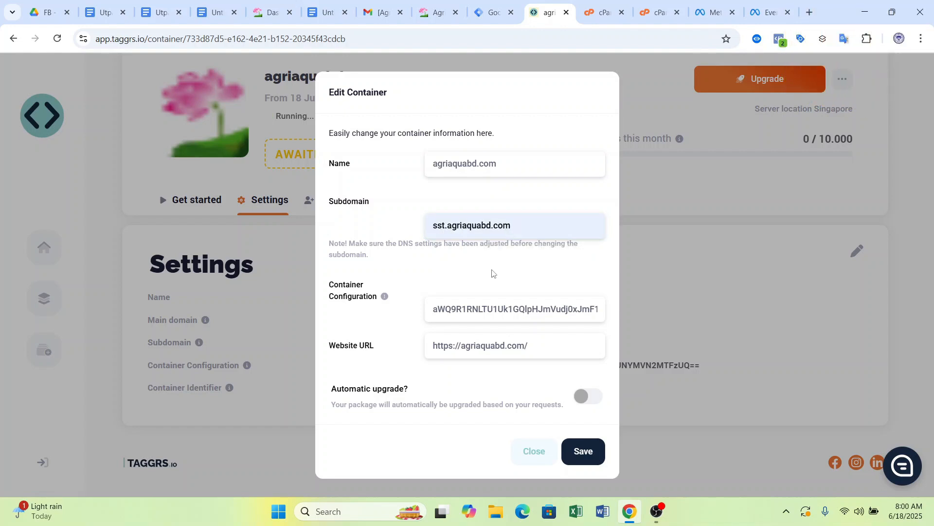
click(580, 449)
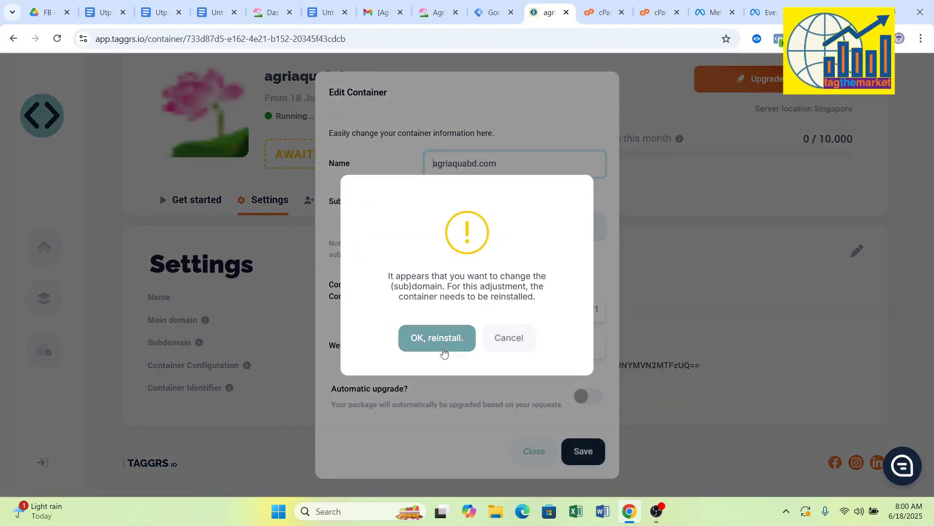
click(428, 340)
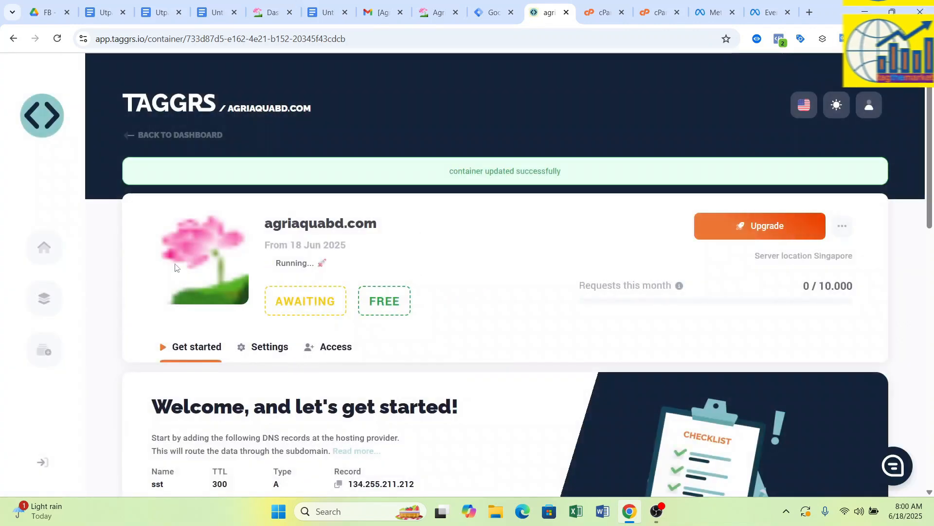
Check the DNS record values requested by TAGGRS, then switch to cPanel and open the Zone Editor in a new browser tab.
scroll(347, 271, down, 3)
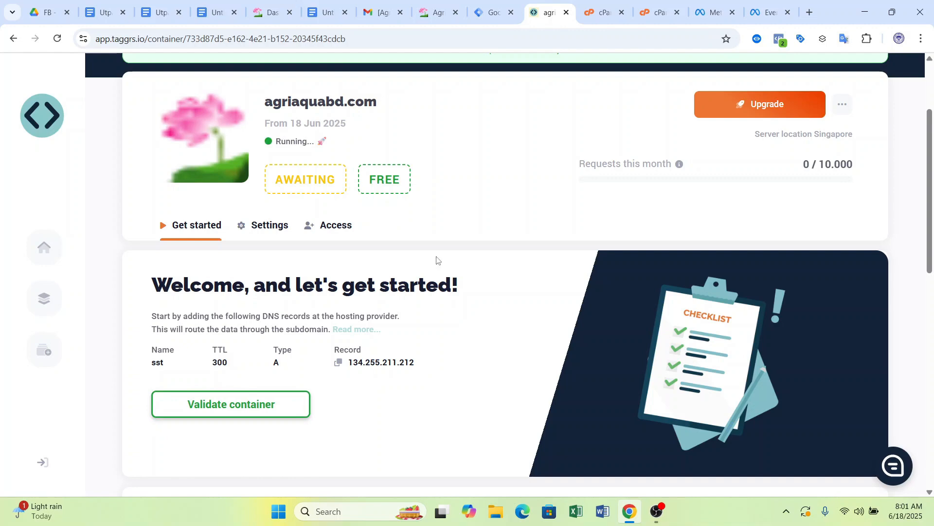
click(607, 11)
scroll(178, 110, up, 10)
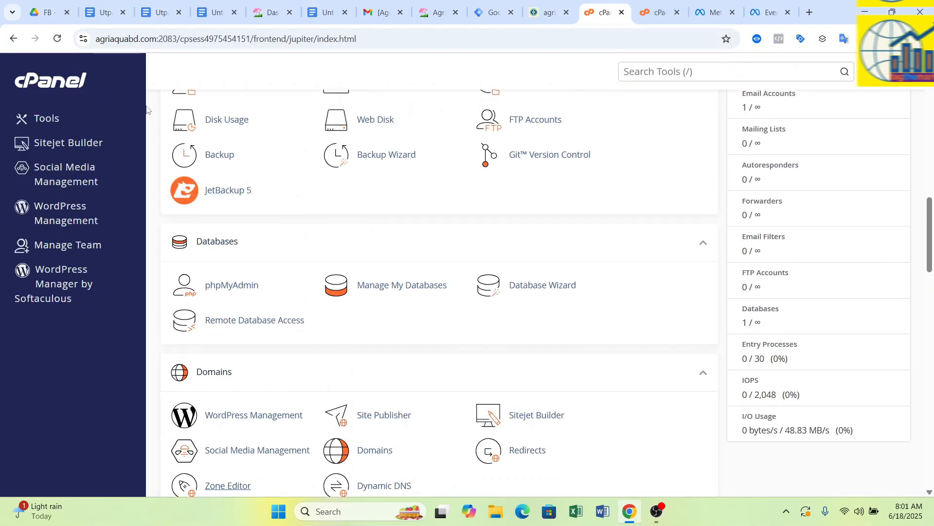
scroll(311, 199, down, 3)
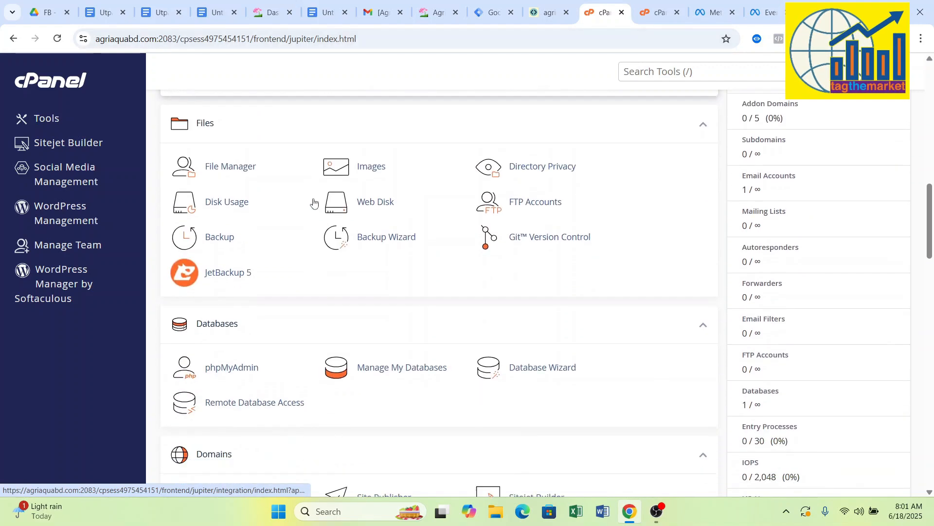
scroll(169, 186, up, 6)
scroll(169, 186, up, 6)
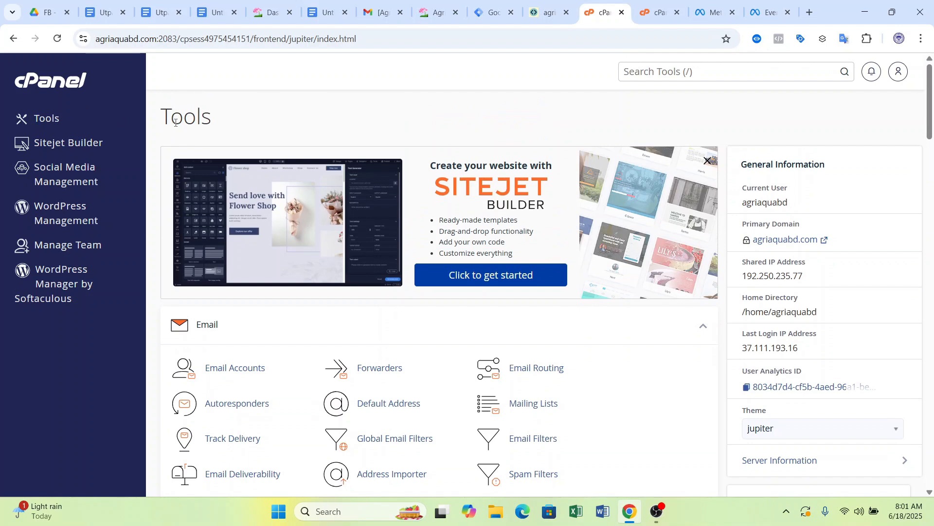
scroll(213, 143, down, 15)
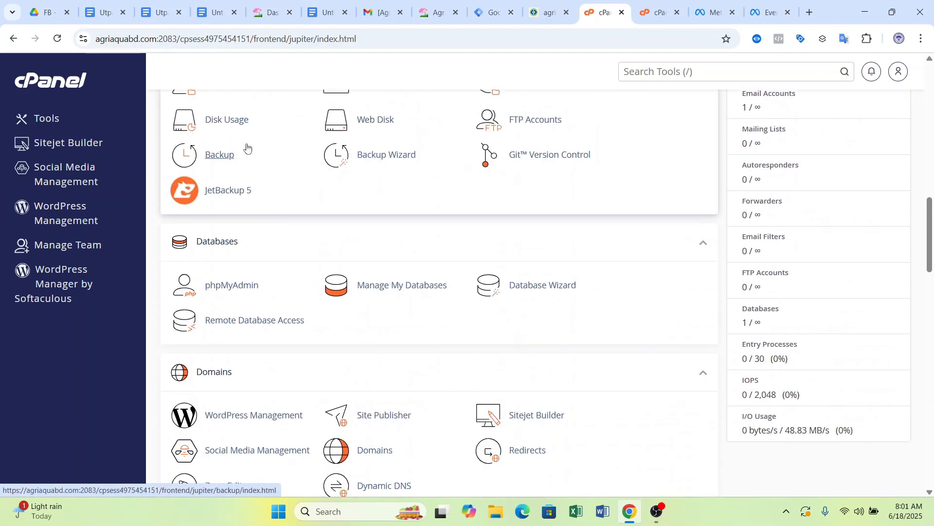
scroll(247, 147, down, 5)
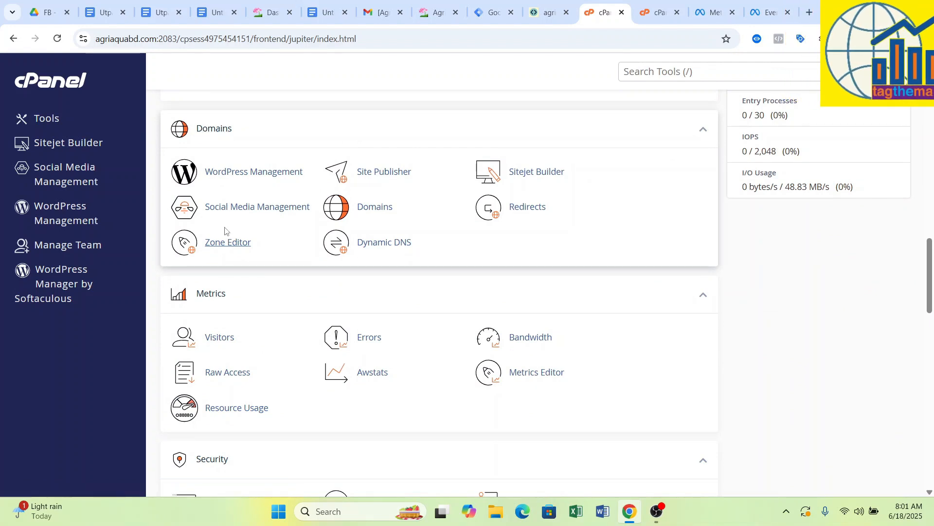
right_click(231, 249)
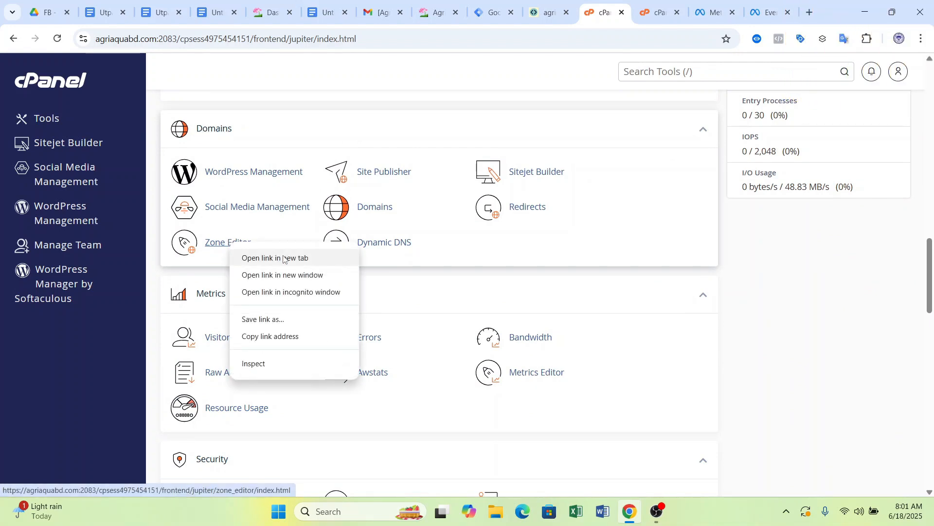
click(288, 259)
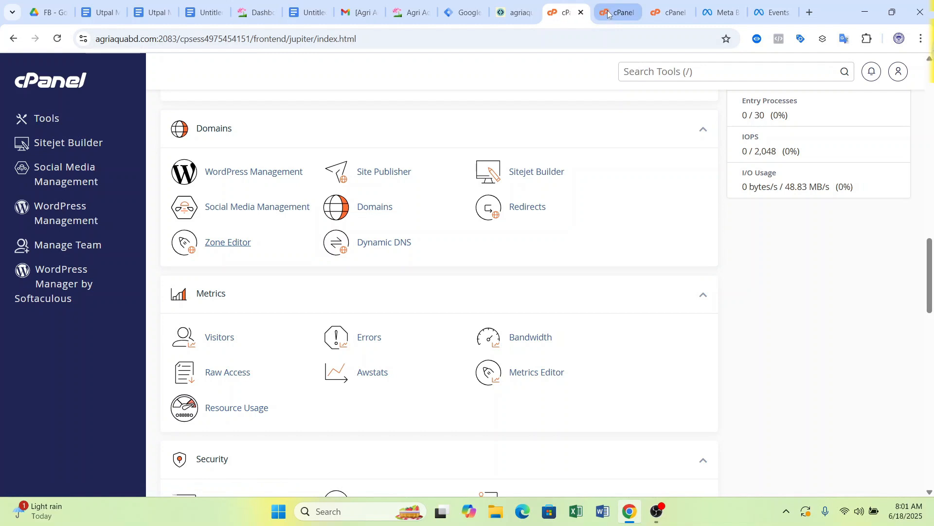
click(607, 10)
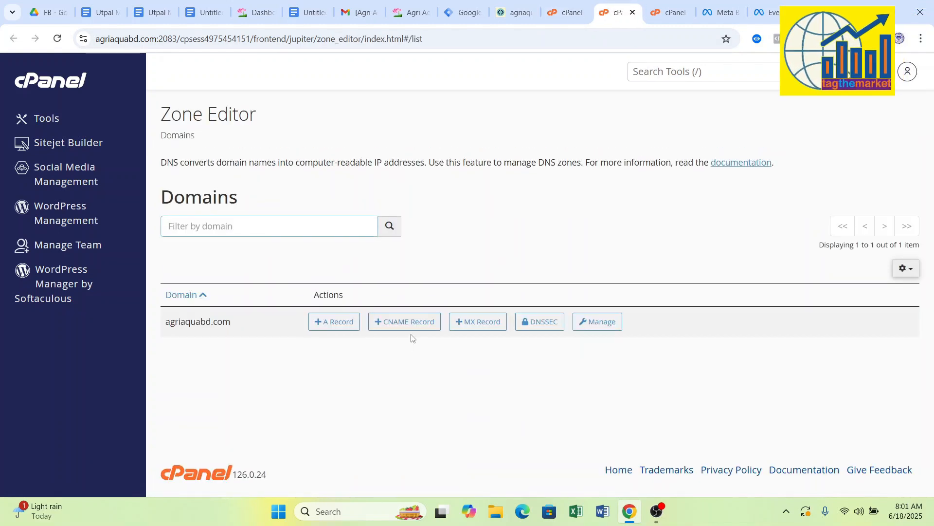
Open the zone management for agriaquabd.com and look through its existing DNS records.
click(603, 322)
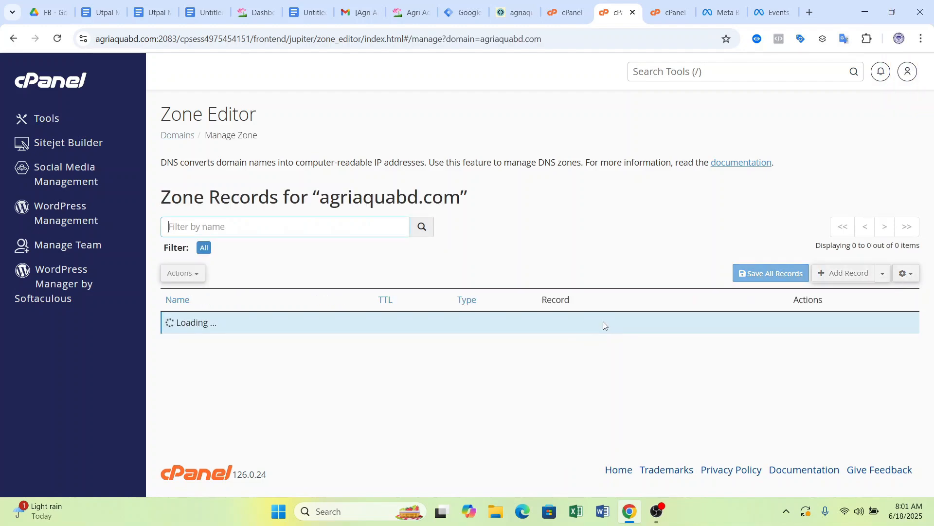
scroll(580, 326, down, 5)
scroll(334, 309, down, 3)
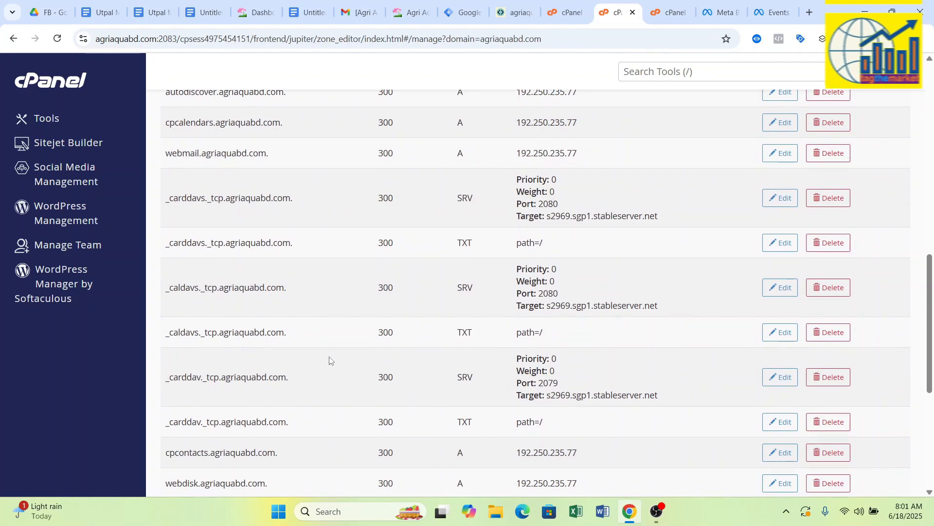
scroll(327, 358, down, 5)
scroll(290, 334, up, 15)
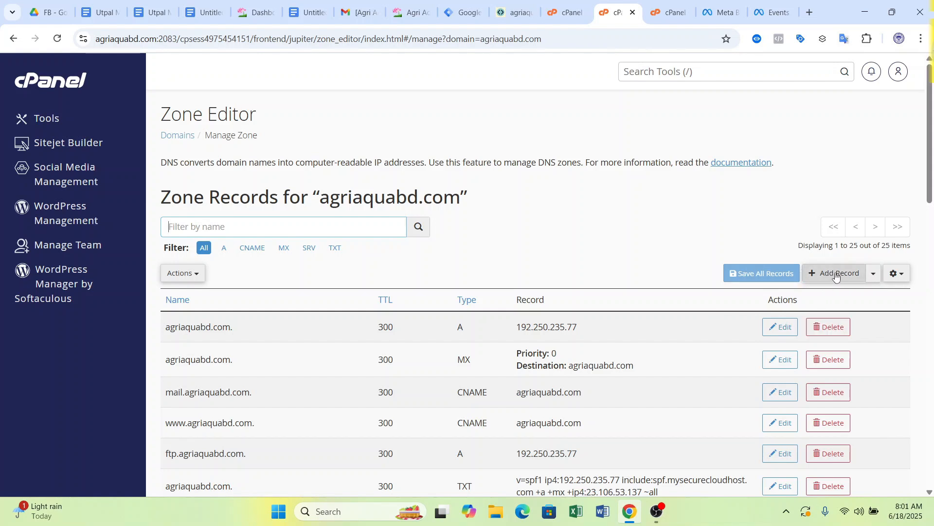
Add a new A record to the zone and name it sst.agriaquabd.com, using the name copied from TAGGRS.
click(836, 275)
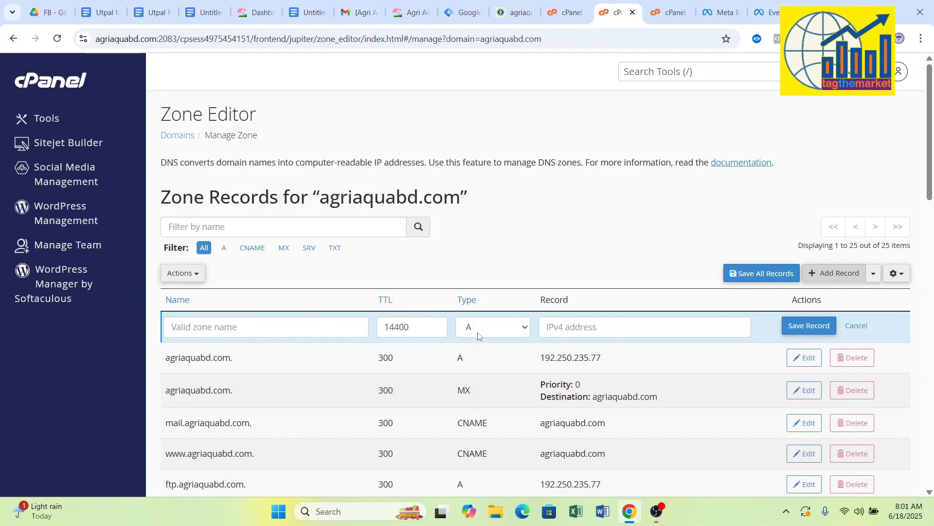
click(321, 323)
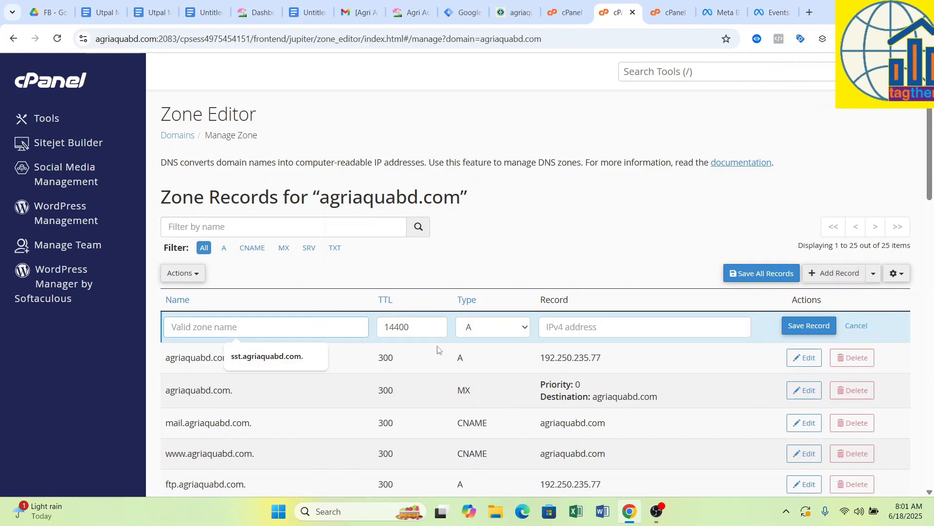
click(579, 248)
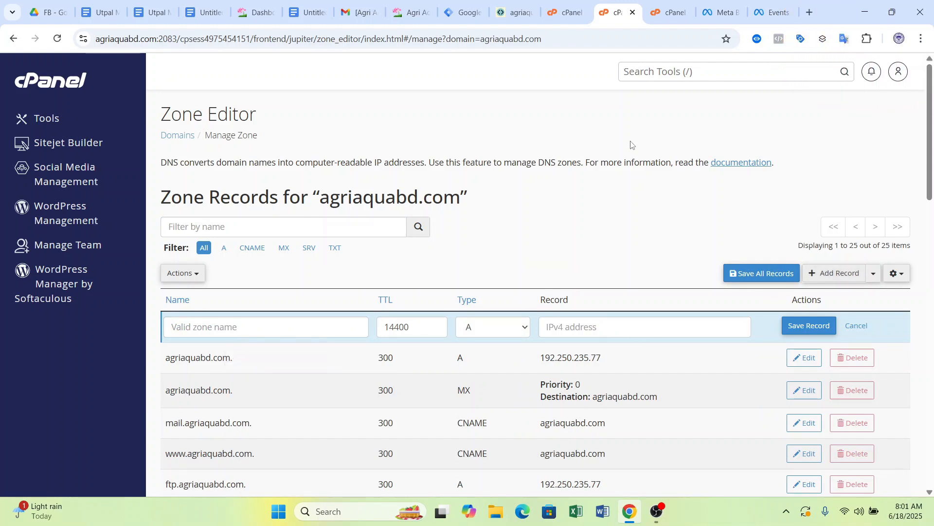
click(515, 12)
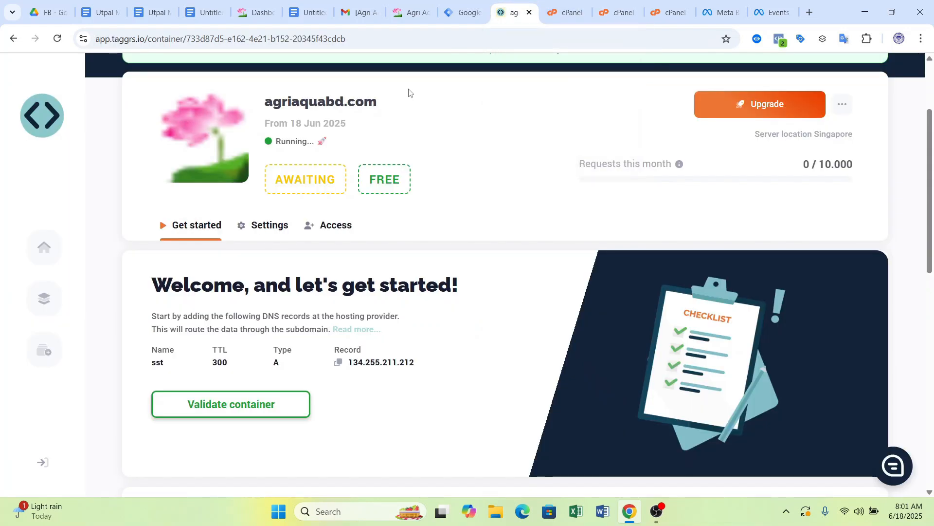
double_click(158, 363)
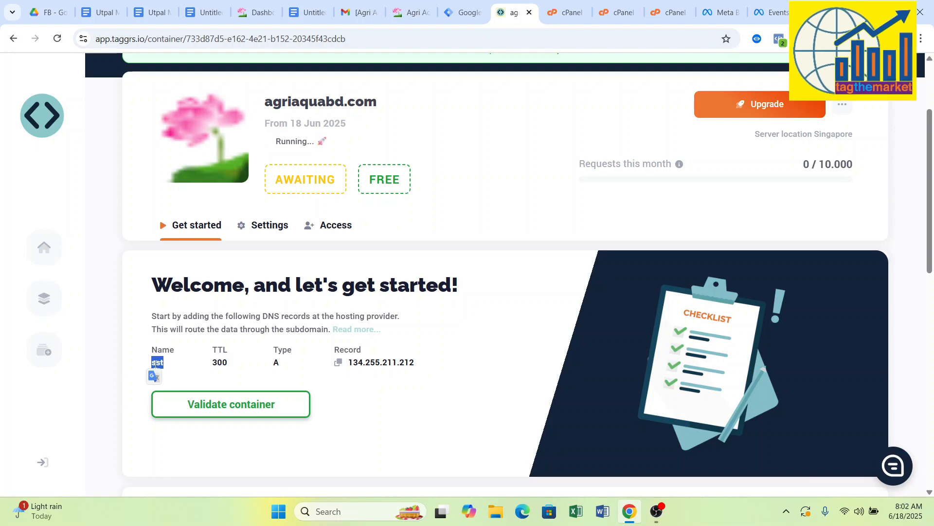
click(616, 13)
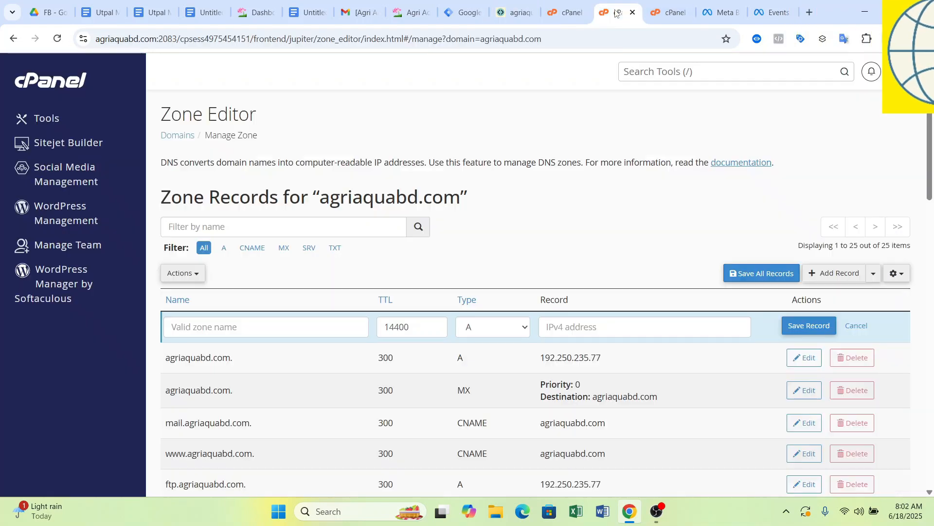
click(279, 329)
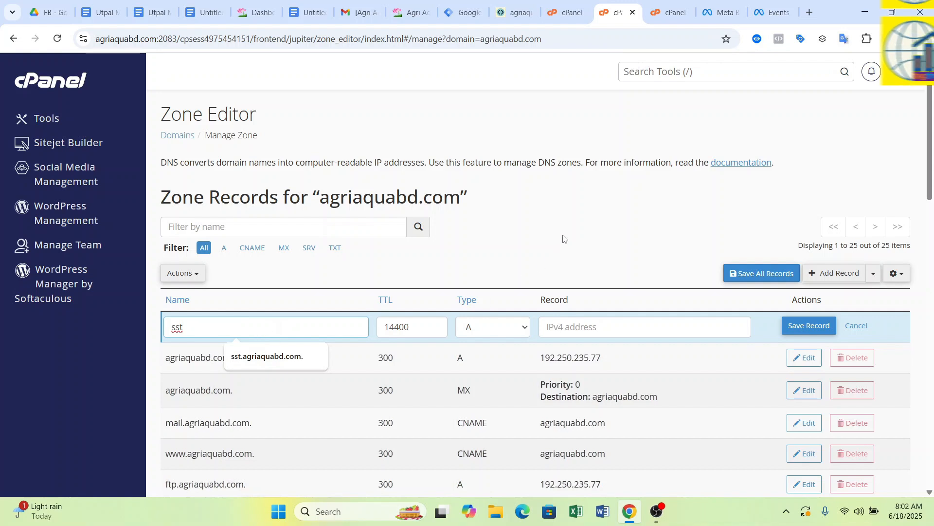
key(Down)
key(Return)
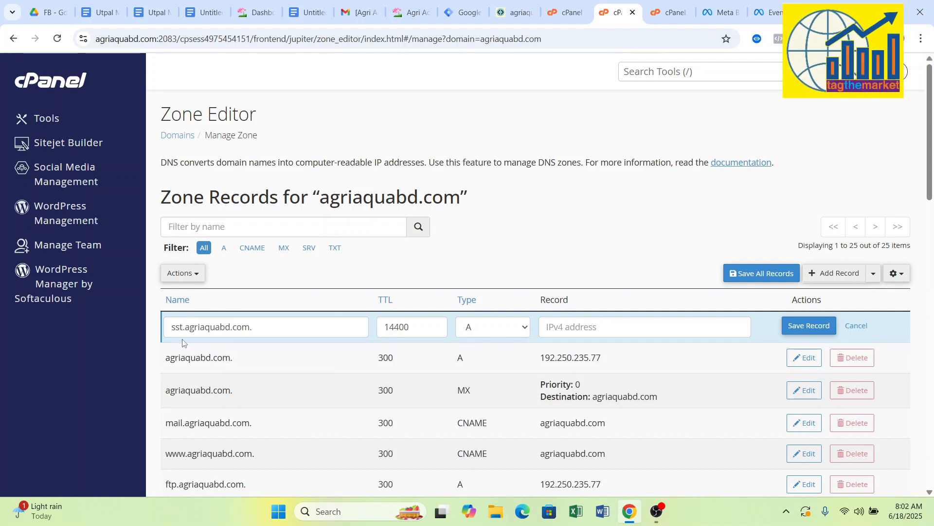
Set the new record's TTL to 300, paste the address 134.255.211.212 copied from TAGGRS, and save the record.
drag(414, 328, 377, 329)
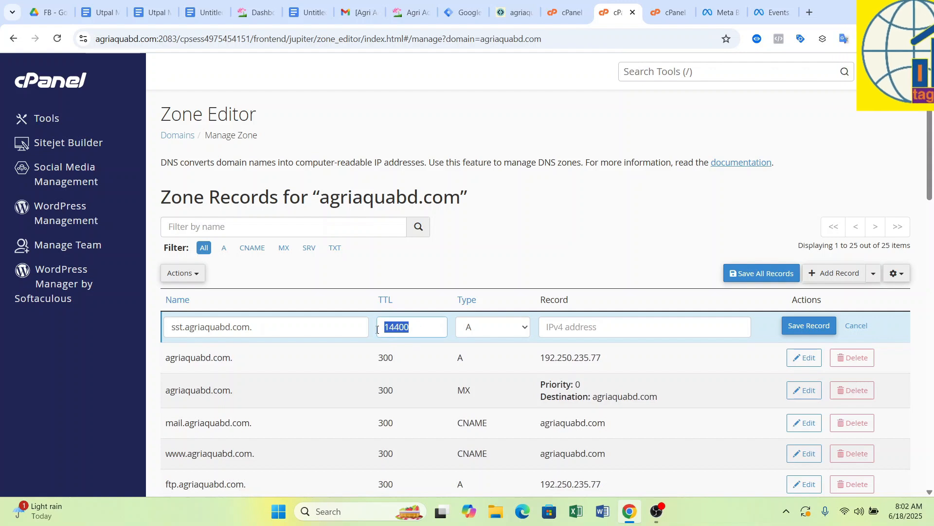
text(300)
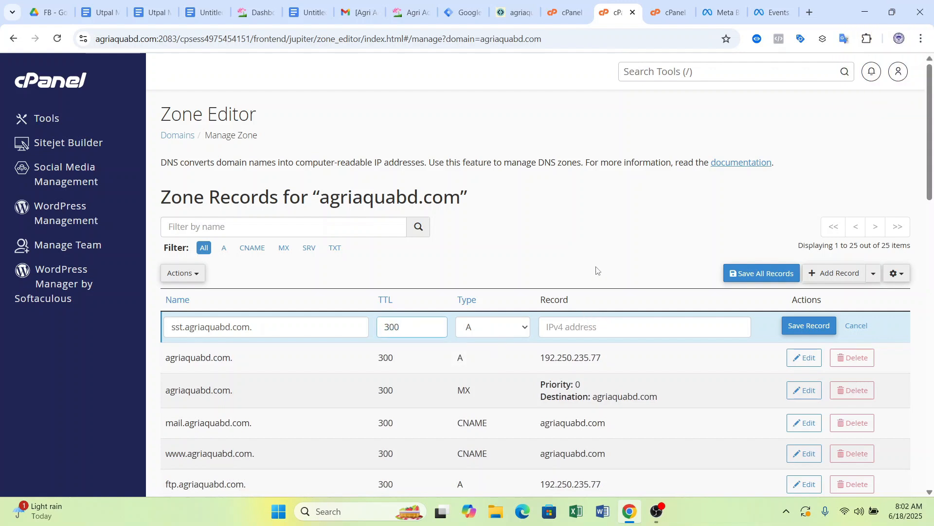
click(513, 12)
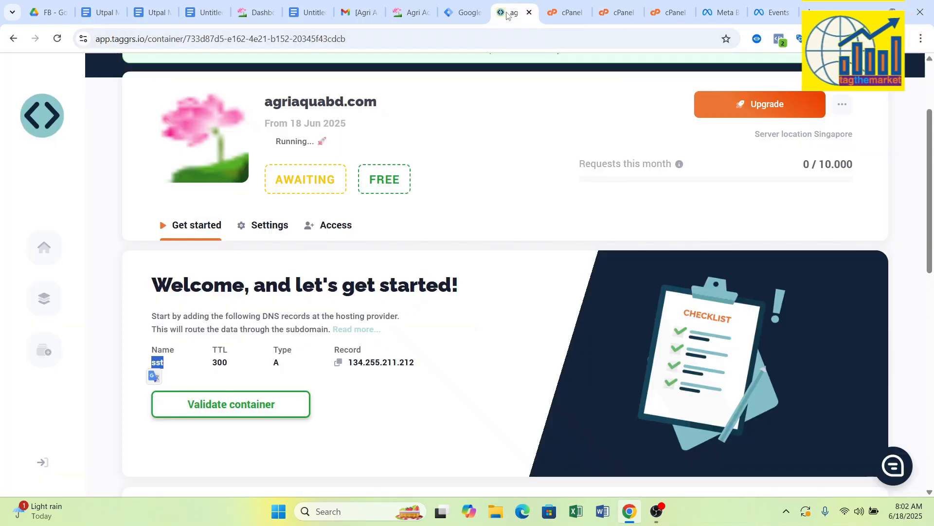
click(338, 362)
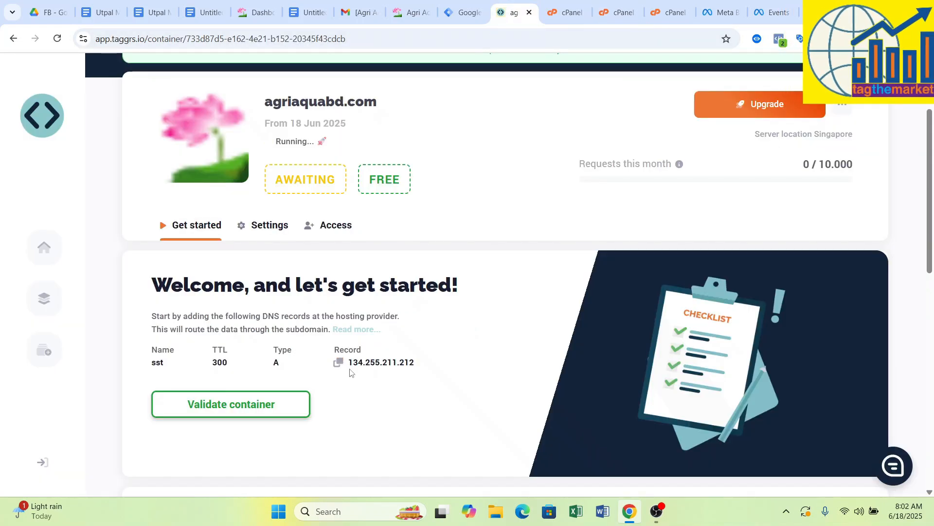
click(617, 12)
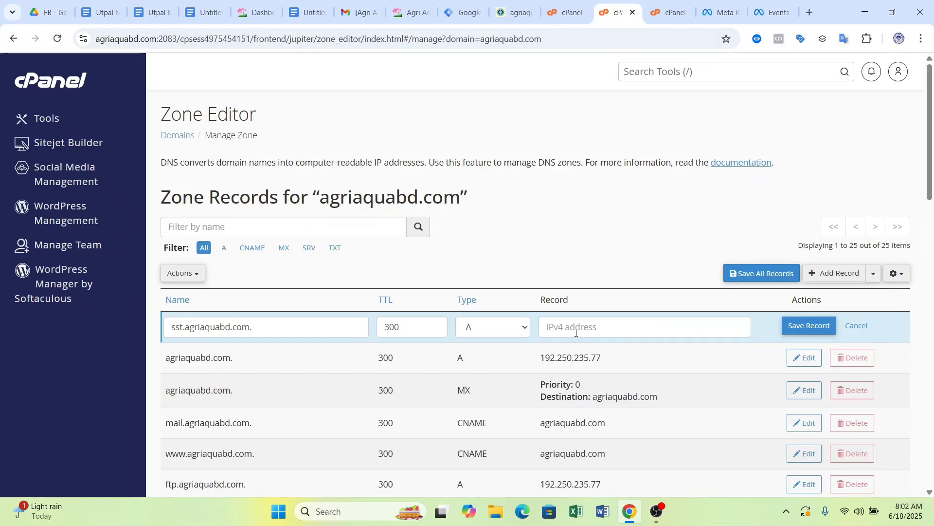
click(588, 327)
key(ctrl+v)
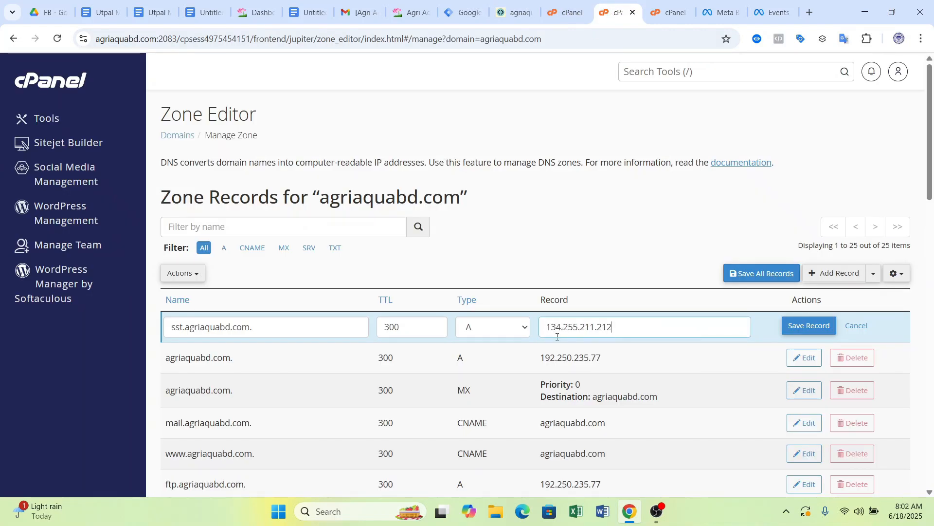
click(809, 325)
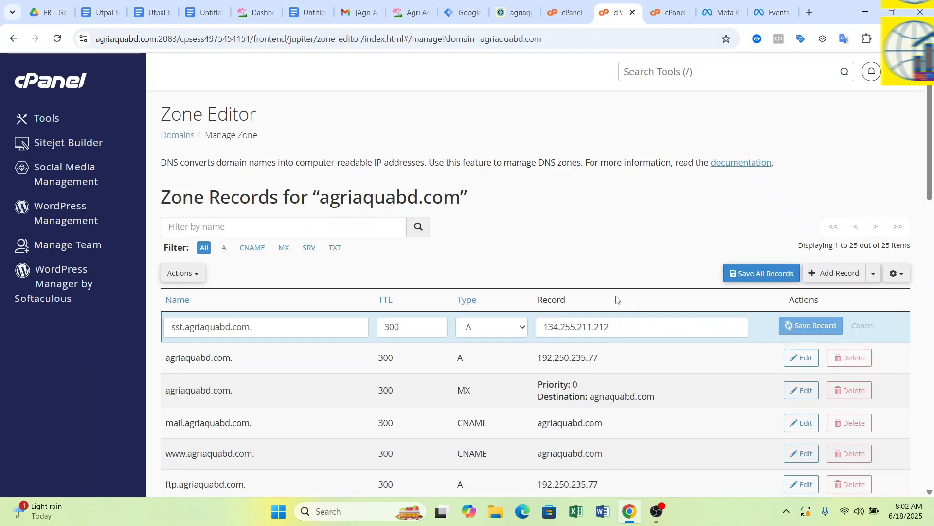
Check the saved sst.agriaquabd.com record in the zone list and reload the page.
scroll(388, 318, down, 6)
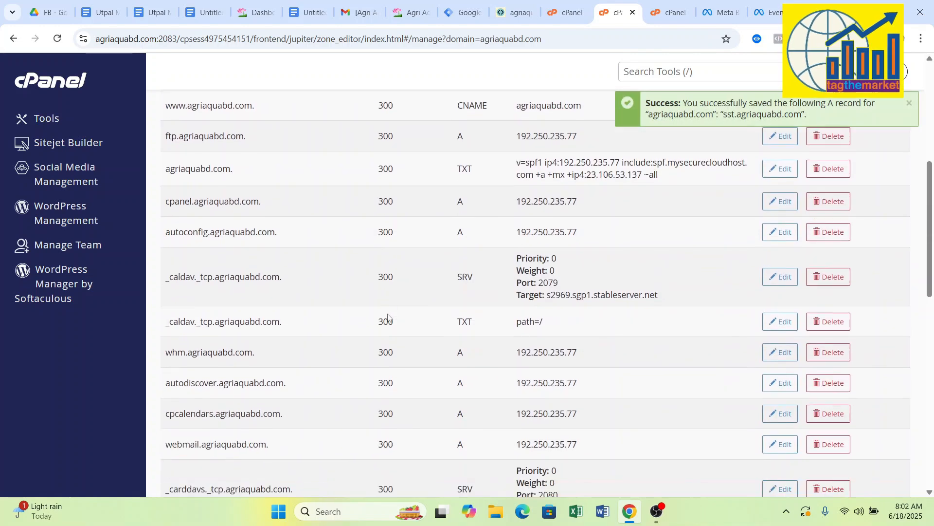
scroll(388, 317, down, 8)
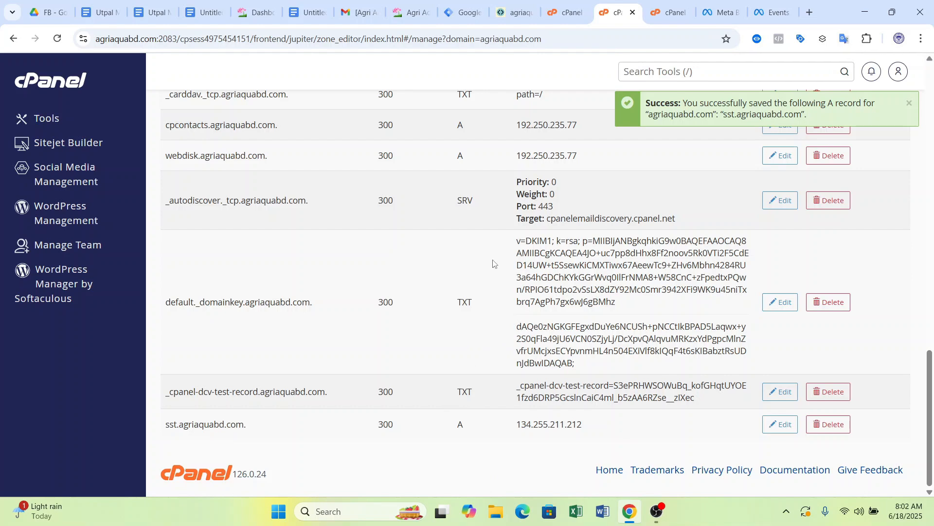
click(58, 42)
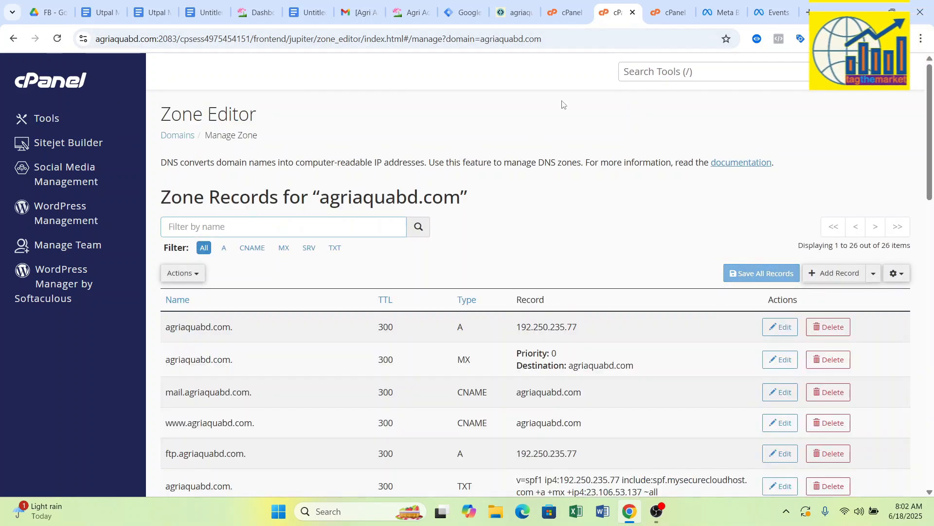
Return to TAGGRS, validate the container's DNS record, and open the container settings to copy the subdomain URL.
click(515, 14)
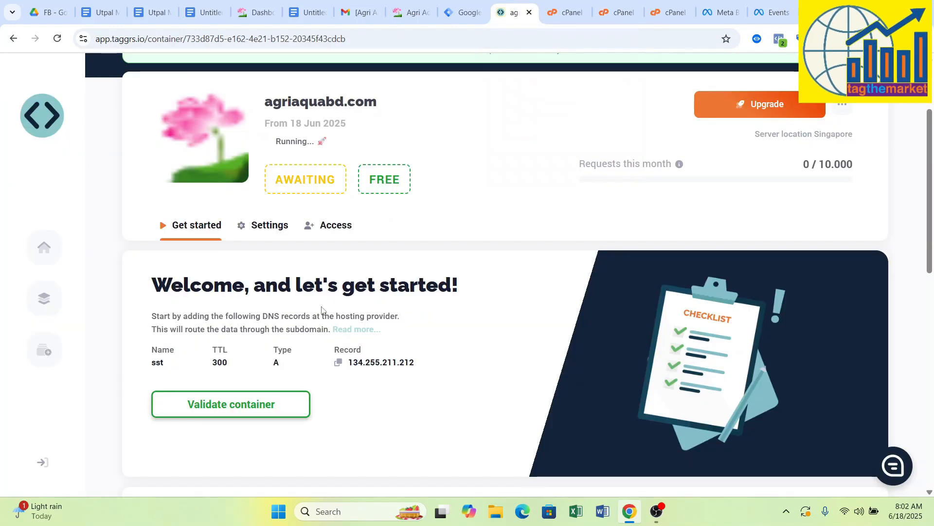
click(245, 409)
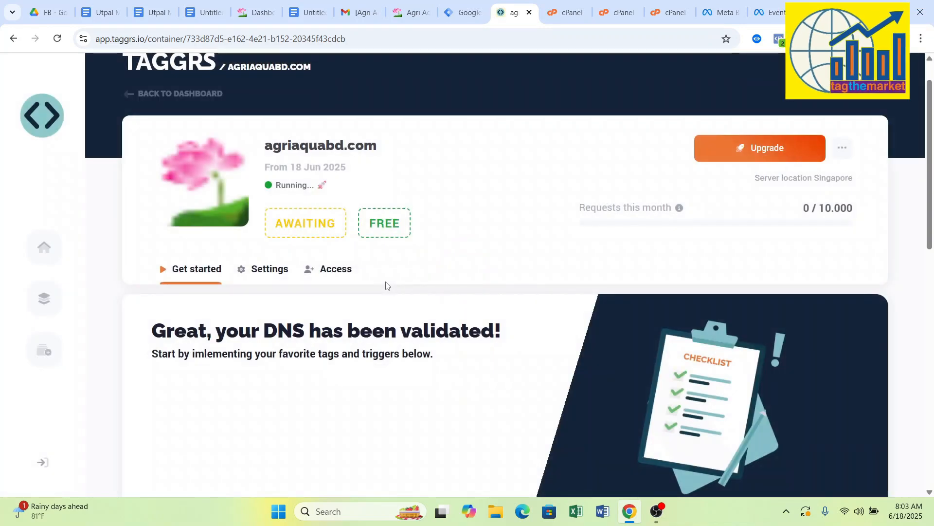
click(392, 280)
scroll(419, 259, down, 3)
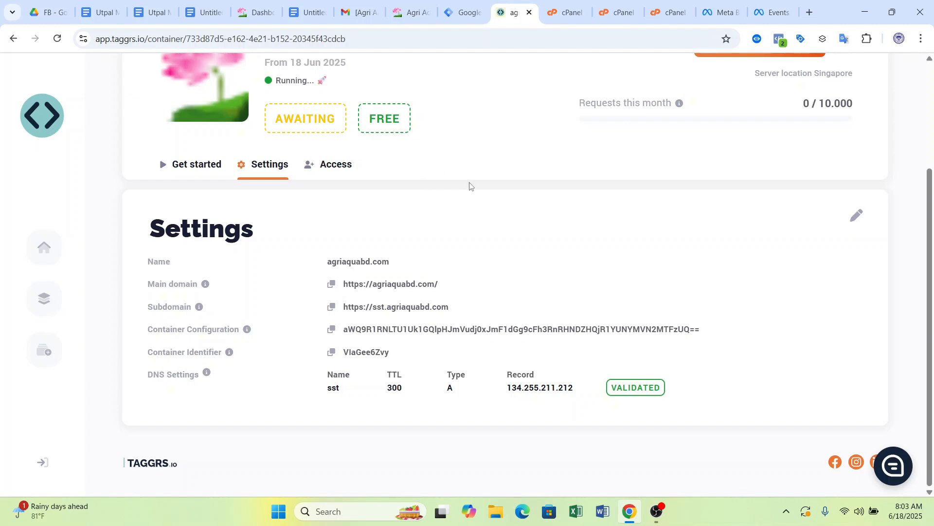
click(465, 15)
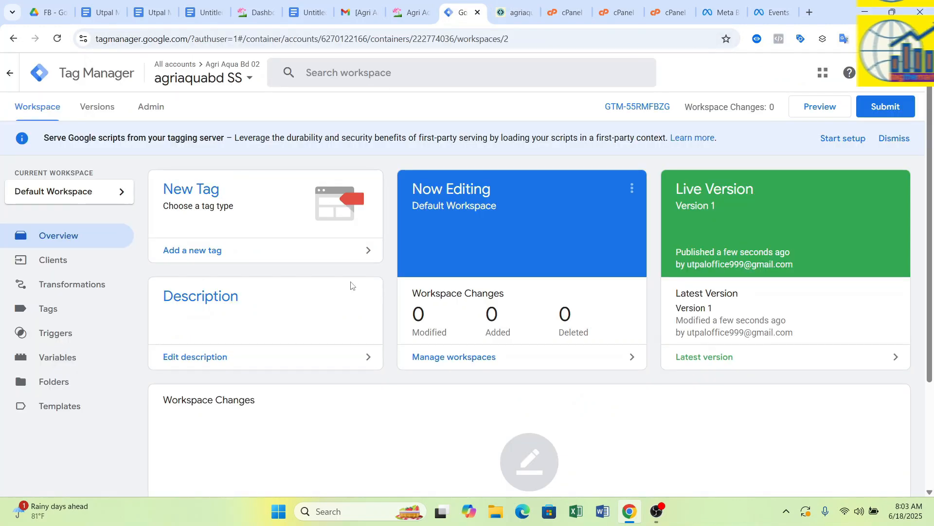
click(151, 107)
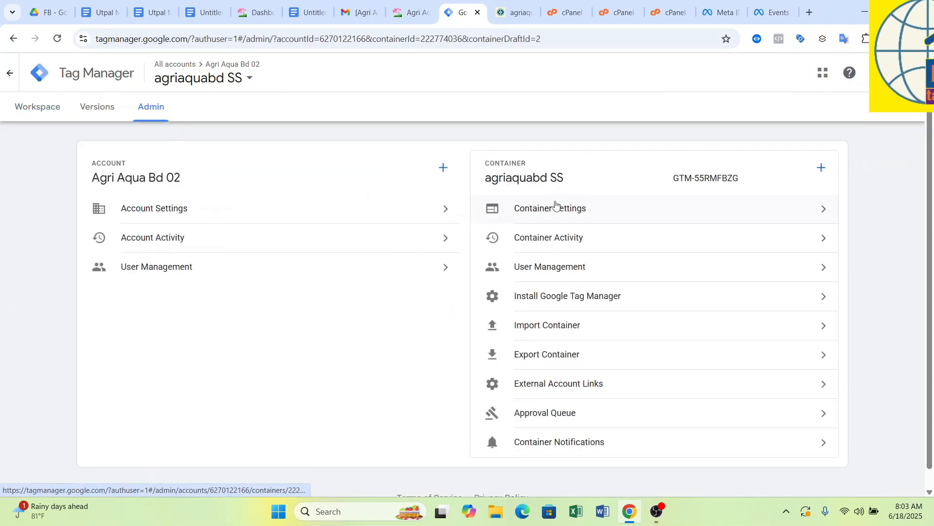
click(577, 217)
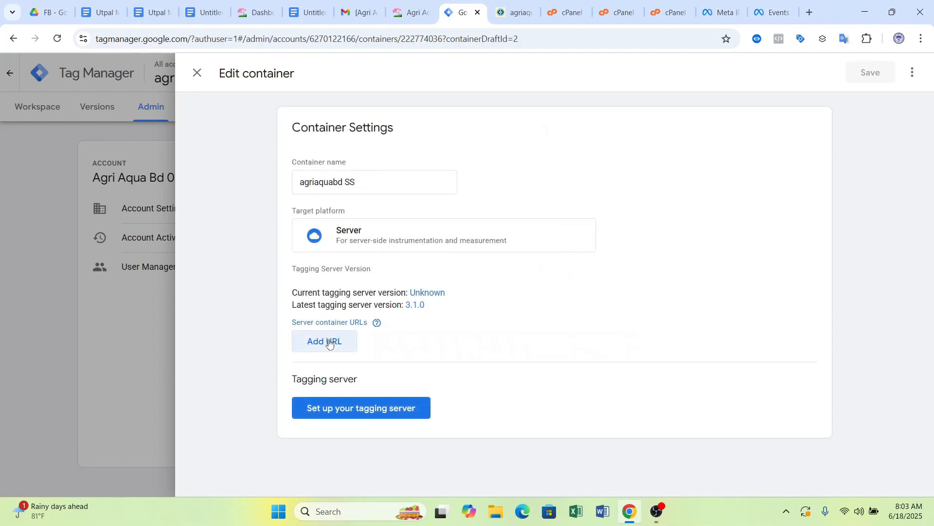
click(329, 343)
click(407, 373)
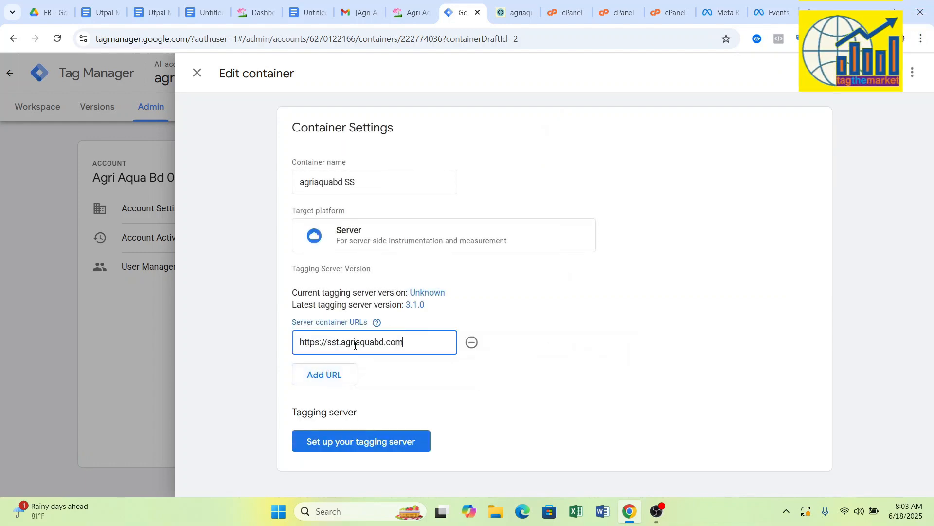